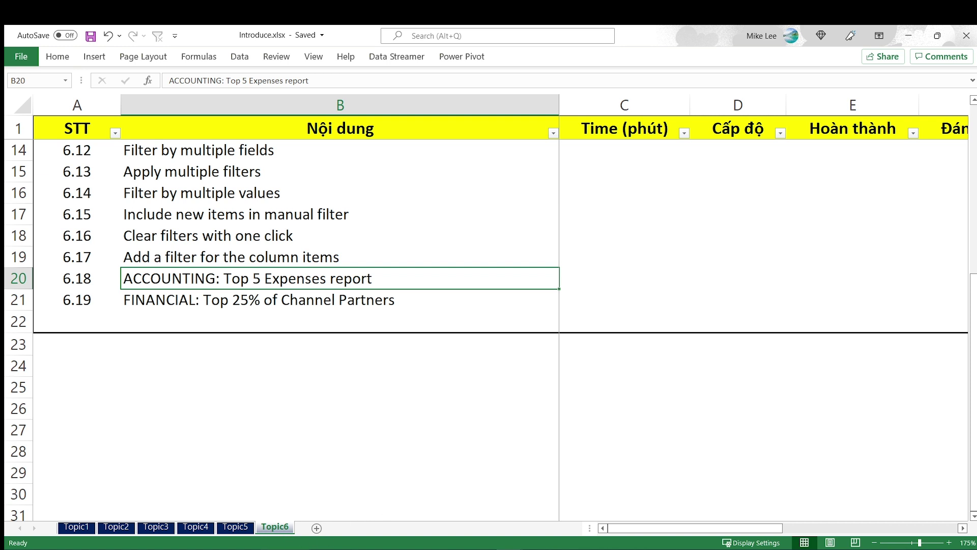
Step: Open the workbook 6.18_Top 5 Expense Report.xlsx from the Topic6 folder
left_click(215, 547)
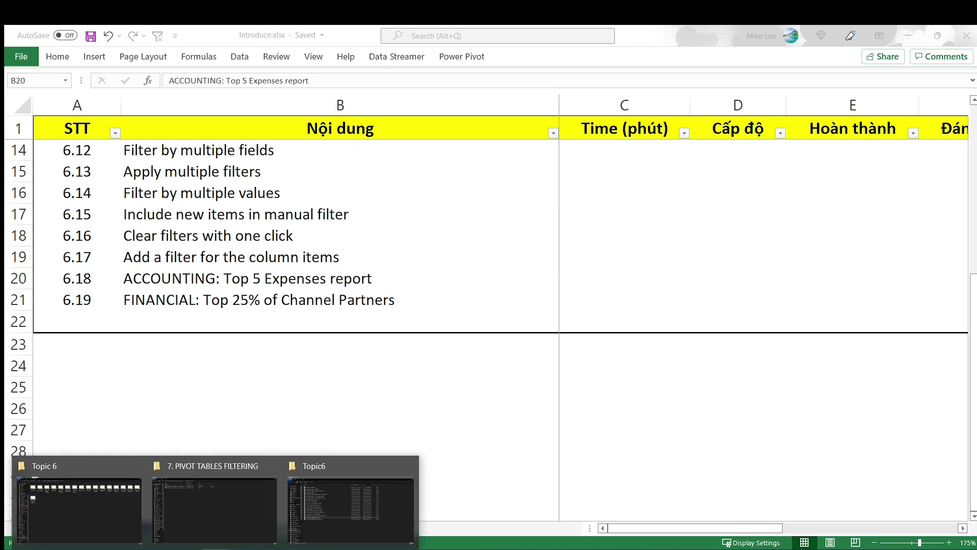
left_click(296, 492)
left_click(209, 392)
left_click(157, 345)
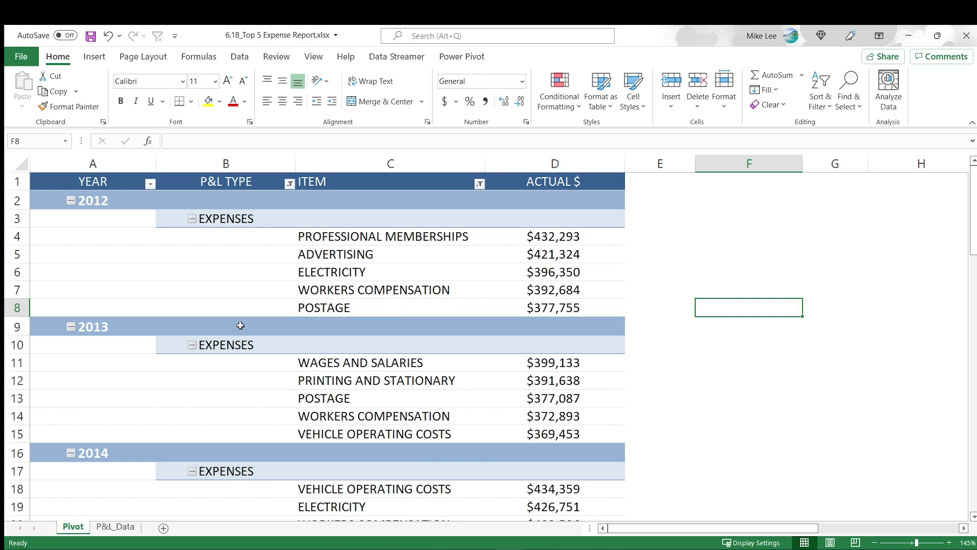
Step: Move the YEAR field from Rows to Columns in the pivot table and widen the ITEM column to fit its labels
left_click(97, 201)
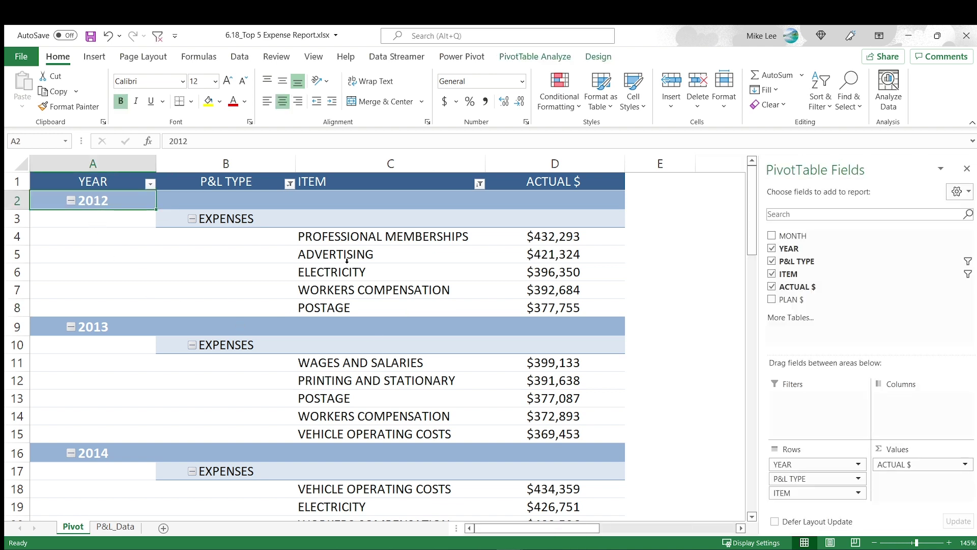
left_click(363, 253)
left_click(561, 249)
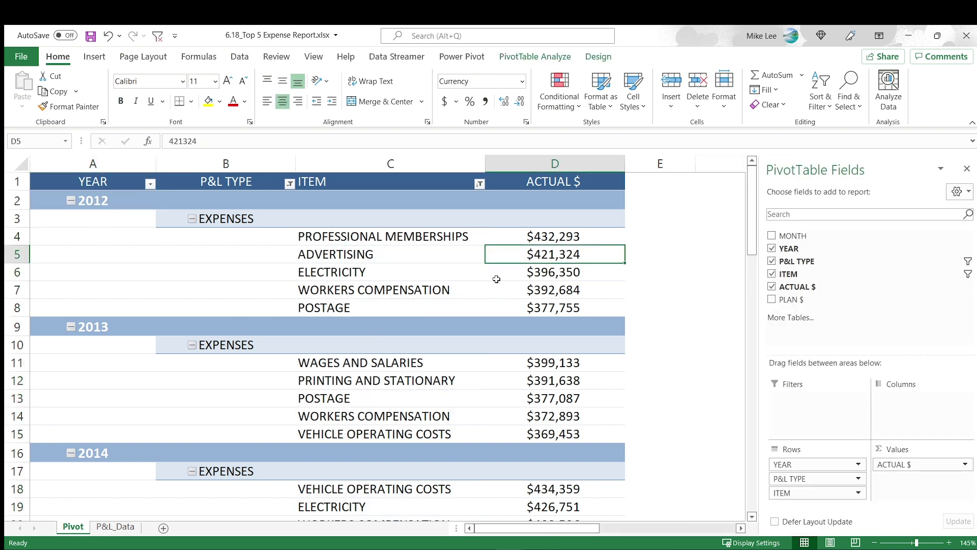
left_click_drag(784, 462, 898, 400)
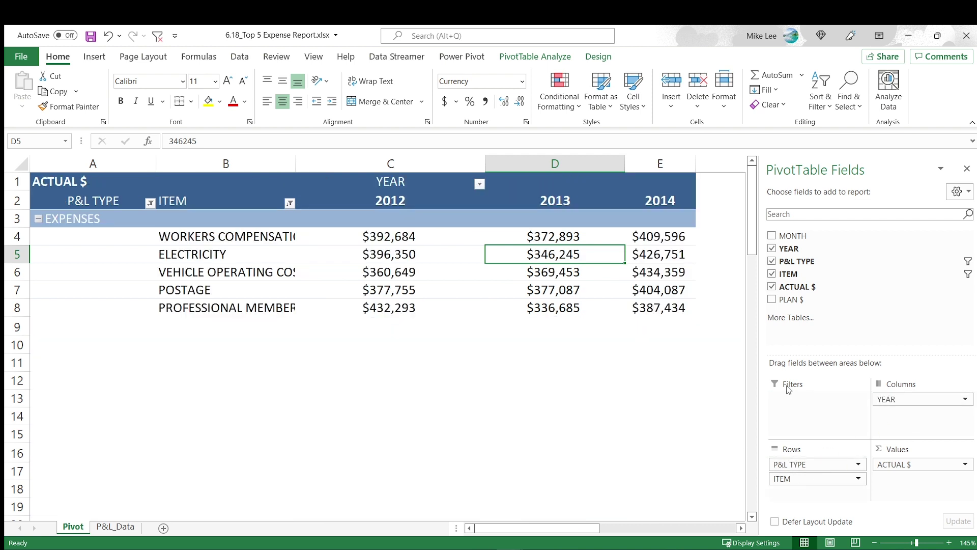
double_click(295, 163)
left_click(321, 262)
left_click(331, 241)
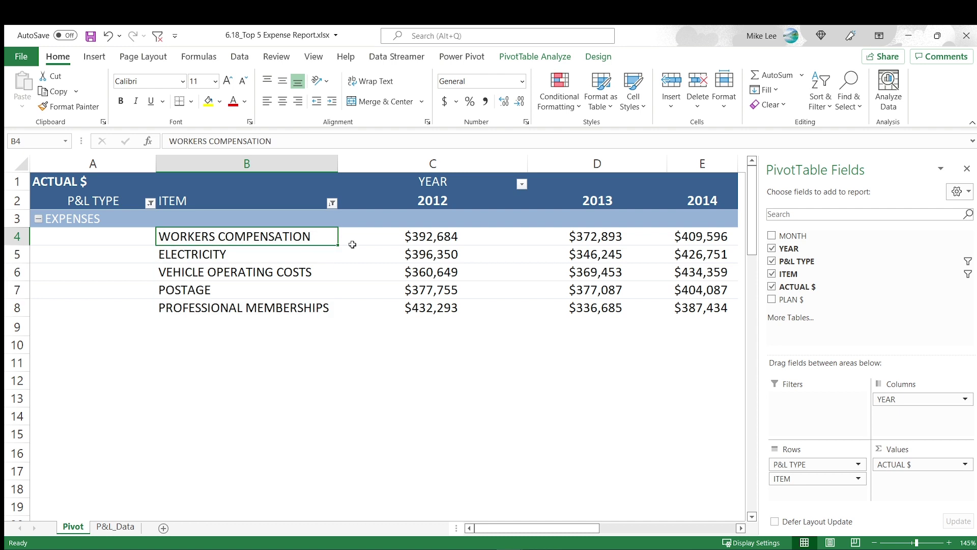
Step: Hide the PivotTable field list and examine the top expense items and their actual amounts for each year
left_click(368, 241)
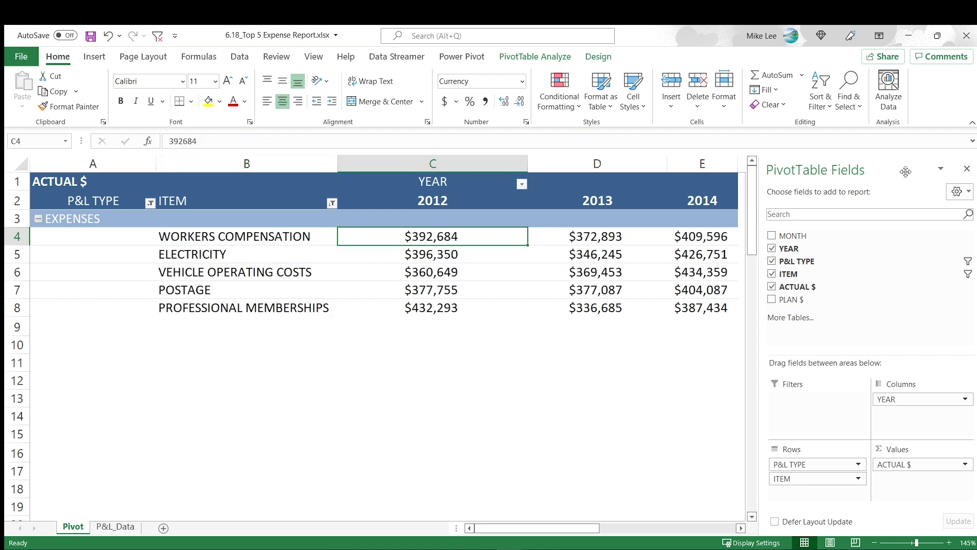
left_click(967, 170)
left_click_drag(678, 244, 469, 242)
left_click(394, 288)
left_click(412, 255)
key("ctrl+shift+Down")
left_click(462, 235)
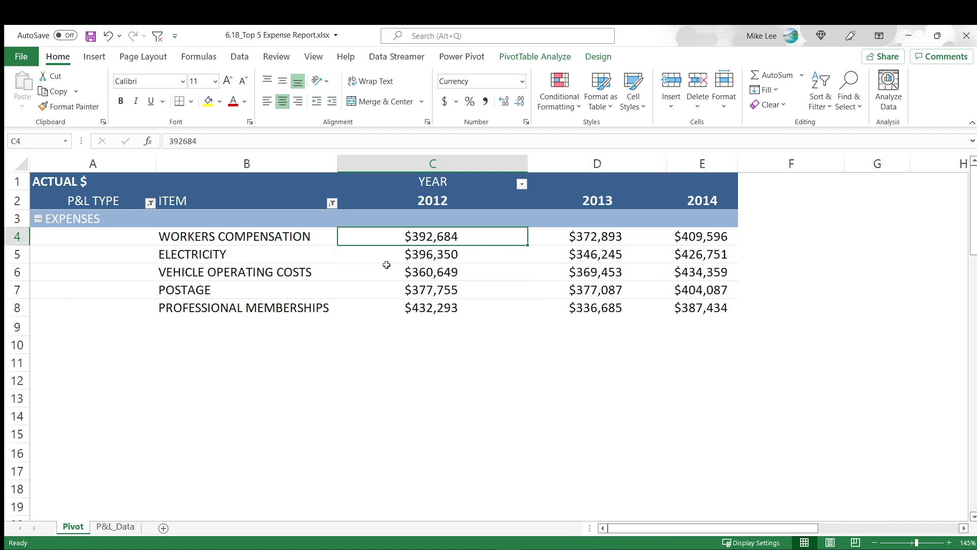
left_click(446, 201)
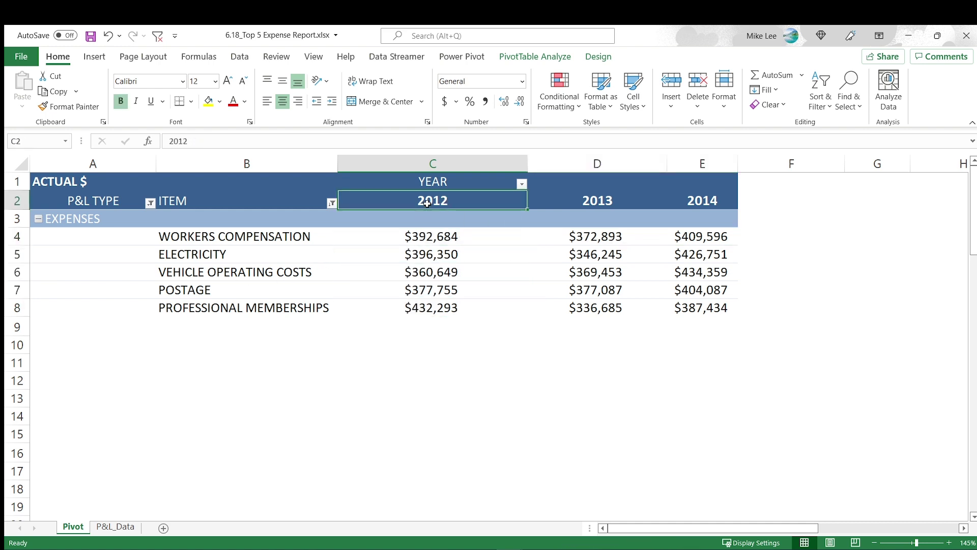
left_click(331, 281)
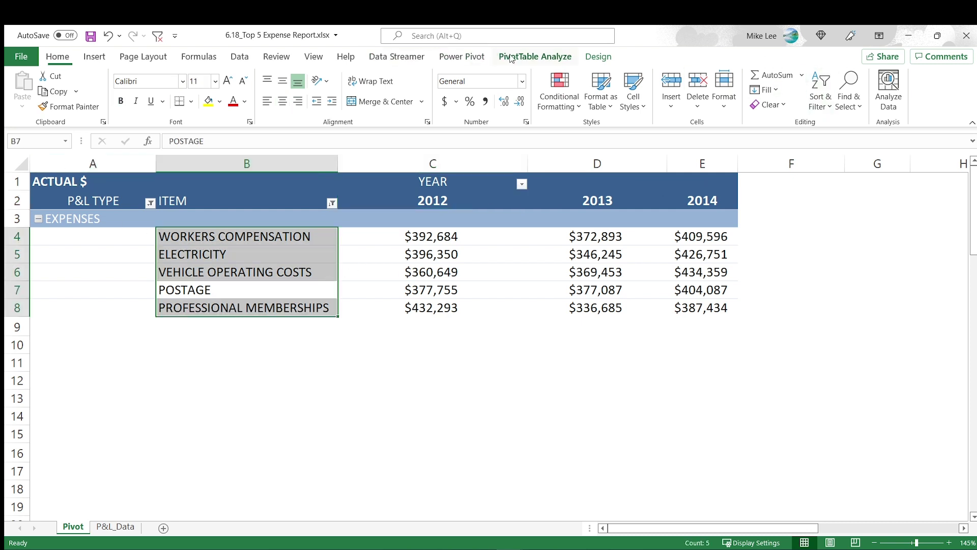
Step: Show the PivotTable field list, move YEAR to Filters and place MONTH in Columns
left_click(534, 56)
left_click(843, 110)
left_click_drag(906, 399, 796, 400)
left_click_drag(812, 238, 906, 398)
Step: Allow multiple selections in the YEAR report filter and restrict the pivot table to 2012
left_click(331, 186)
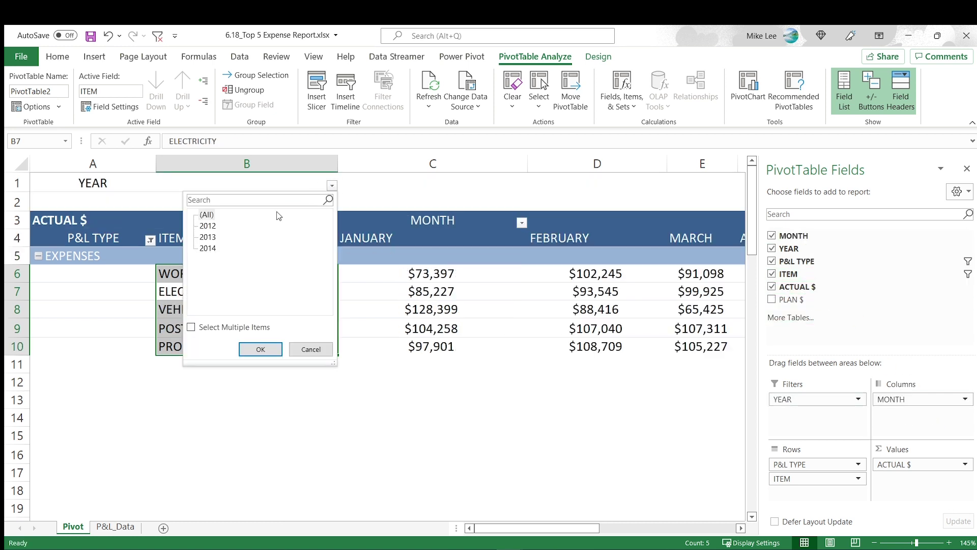
left_click(191, 326)
left_click(203, 214)
left_click(202, 225)
left_click(260, 349)
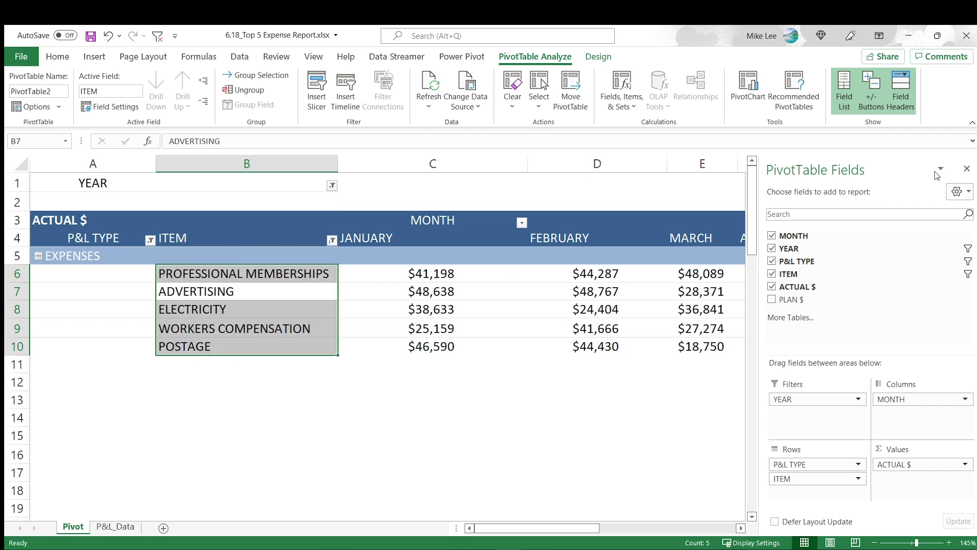
Step: Hide the PivotTable field list and examine the monthly amounts of the top expense items
left_click(966, 168)
left_click(604, 310)
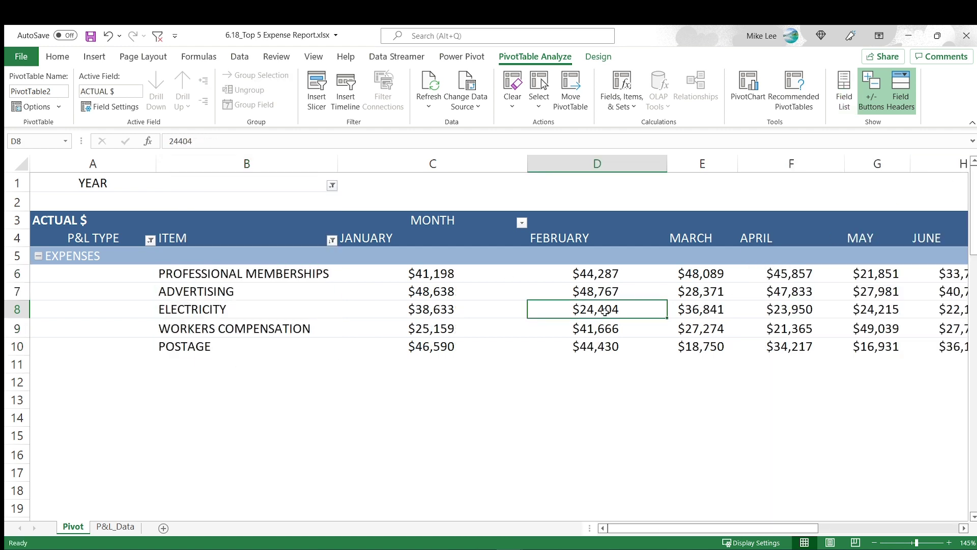
scroll(604, 310, "down", 1)
left_click_drag(525, 262, 632, 259)
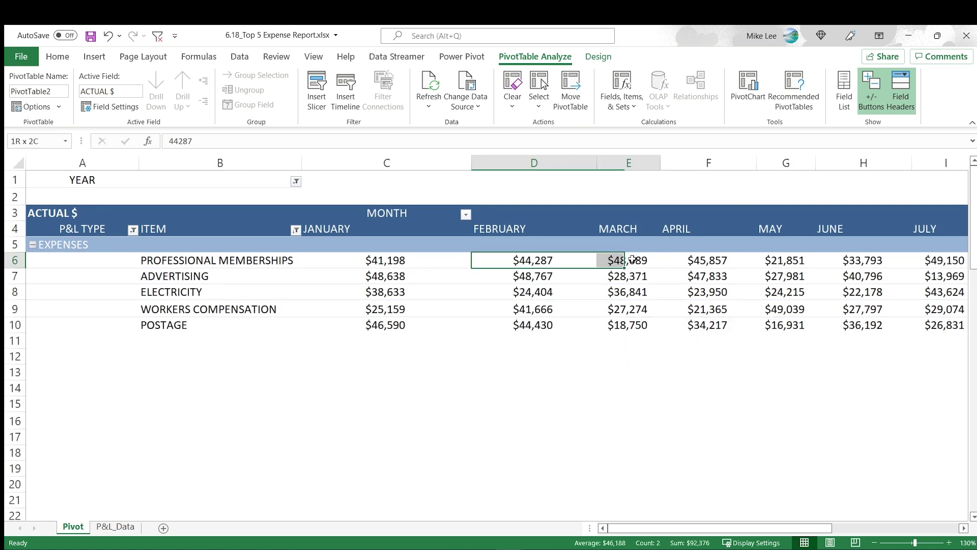
left_click(631, 259)
left_click(691, 263)
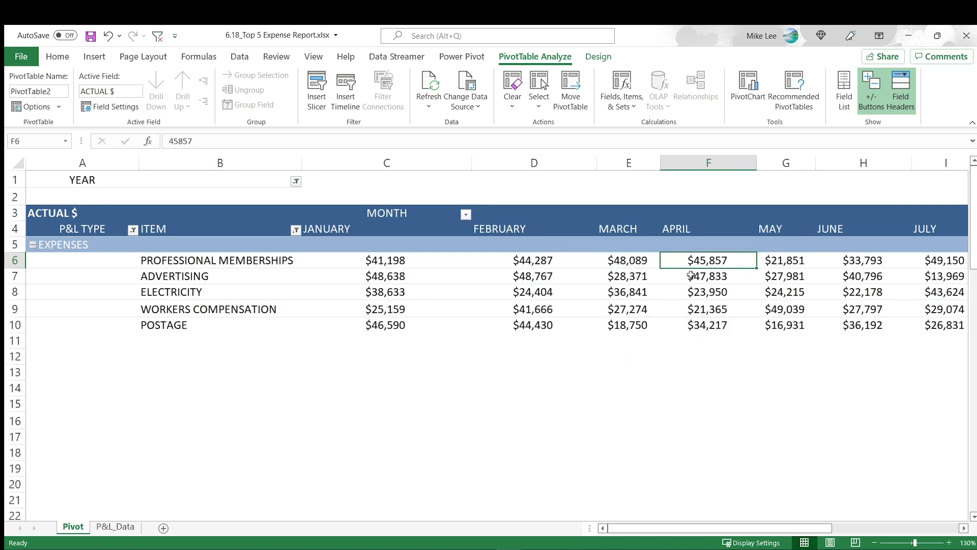
left_click(535, 259)
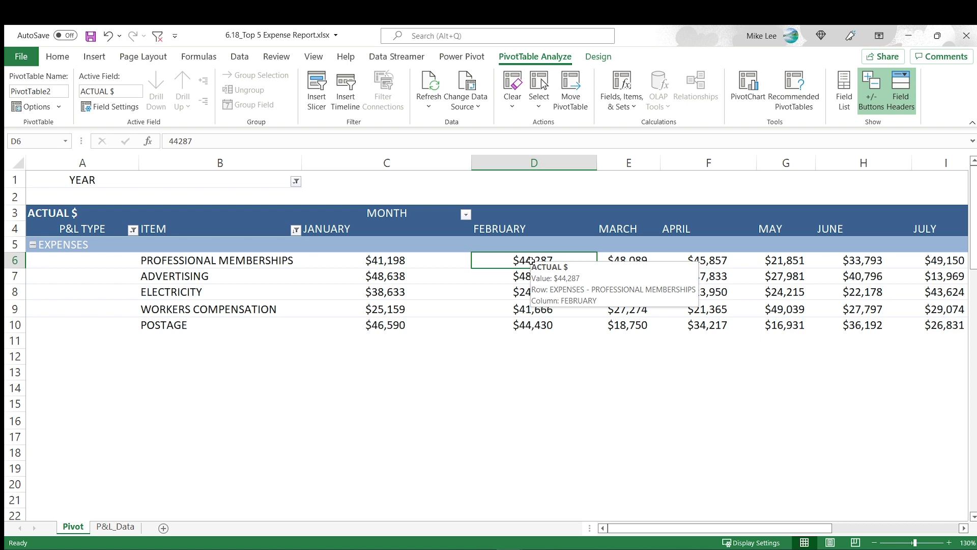
Step: Show the source record behind the February professional memberships amount, and delete the generated detail sheet
double_click(531, 261)
left_click(177, 185)
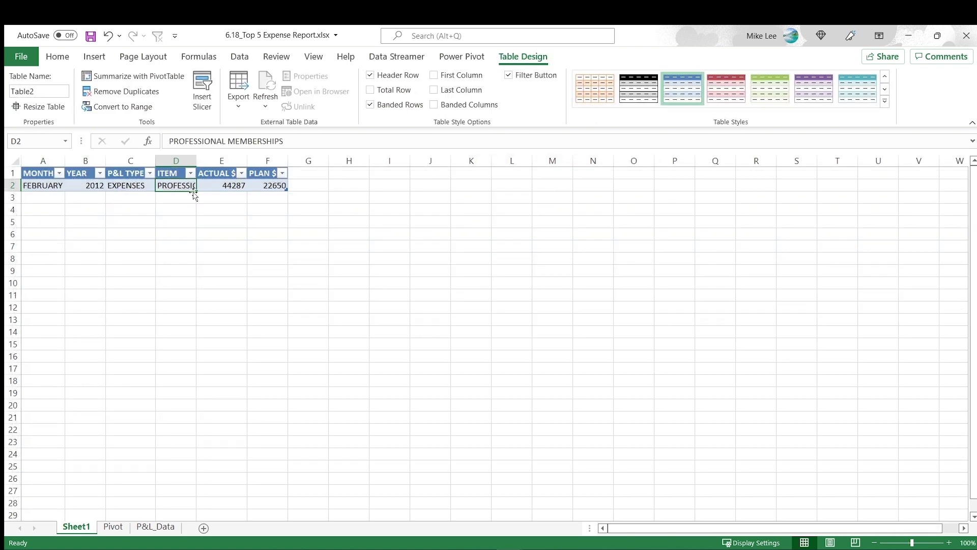
right_click(76, 527)
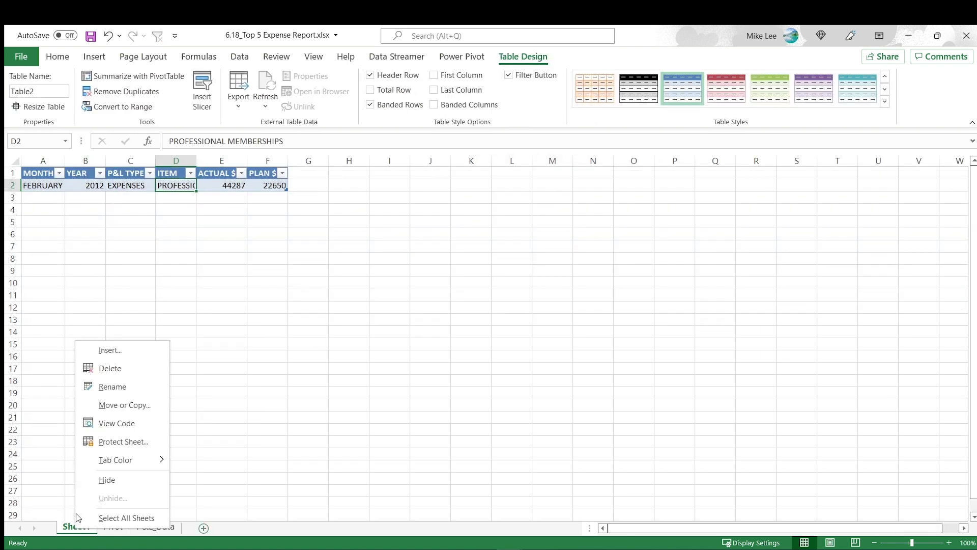
left_click(138, 374)
left_click(470, 328)
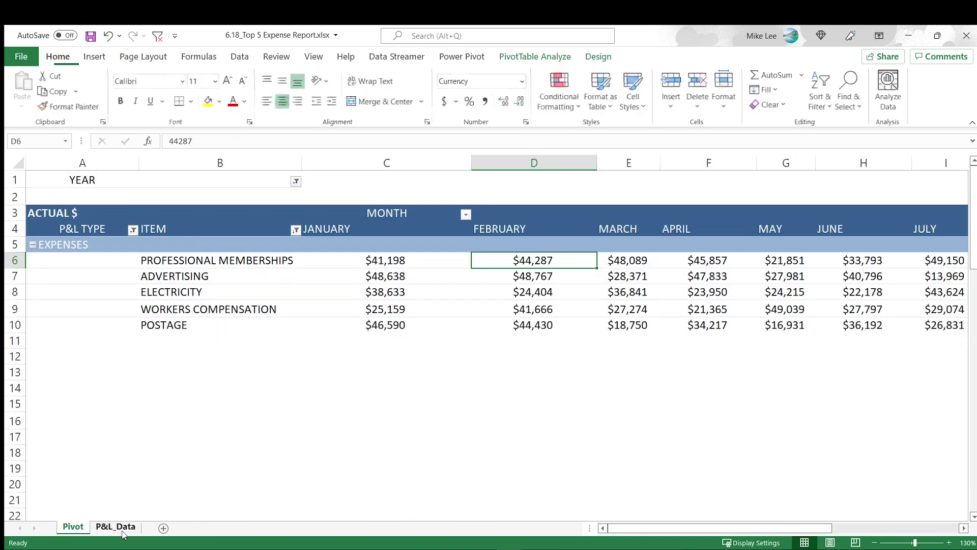
Step: Examine the column headings and first records of the source table on the P&L_Data sheet
left_click(120, 528)
scroll(152, 432, "up", 1)
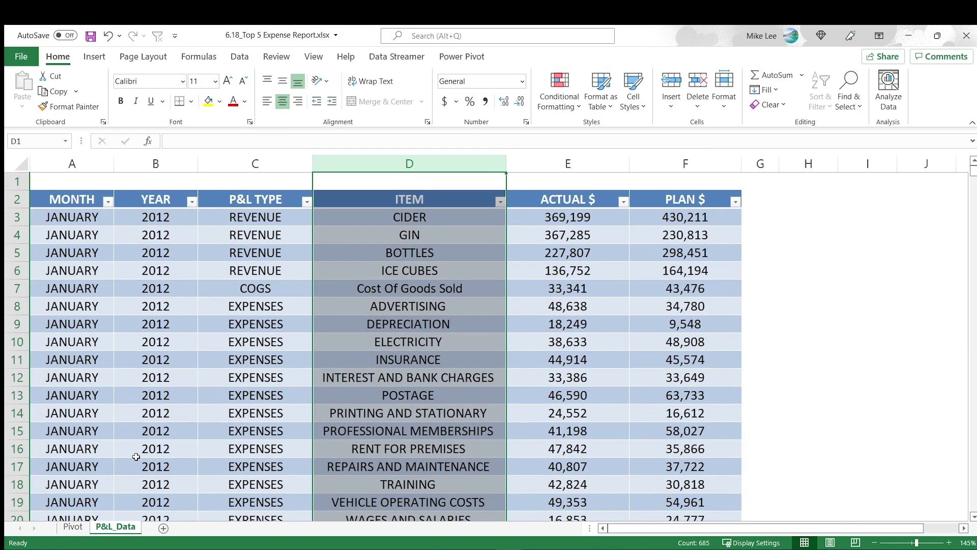
left_click(201, 381)
key("ctrl+Up")
key("ctrl+Up")
key("ctrl+Left")
key("Down")
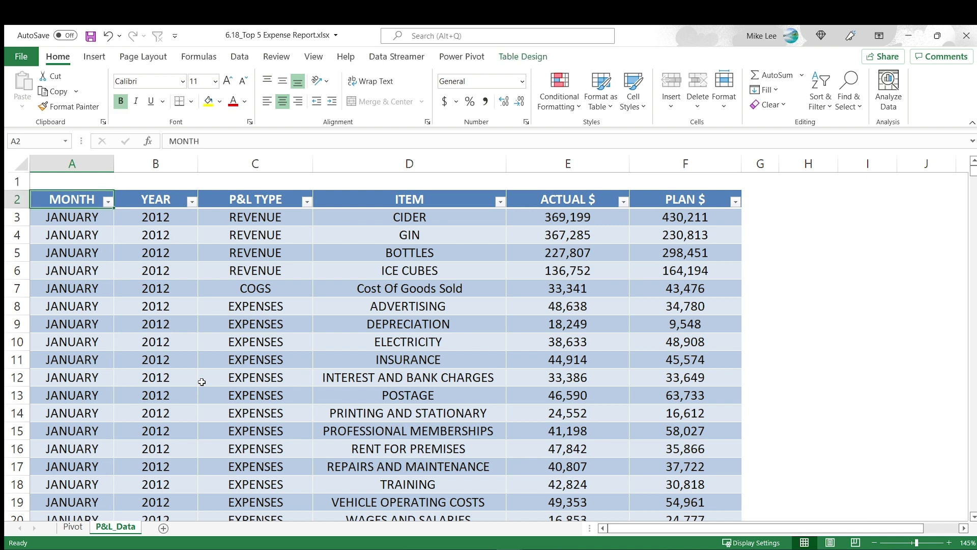
key("Right")
key("Right")
key("Right")
key("Right")
key("Left")
key("Left")
key("Left")
key("Left")
key("Right")
key("Right")
key("Right")
key("Down")
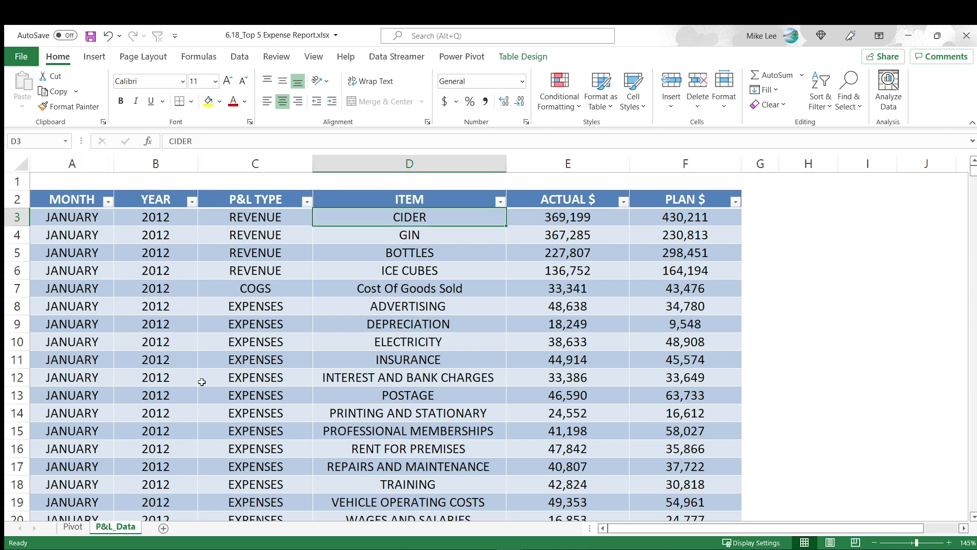
key("Left")
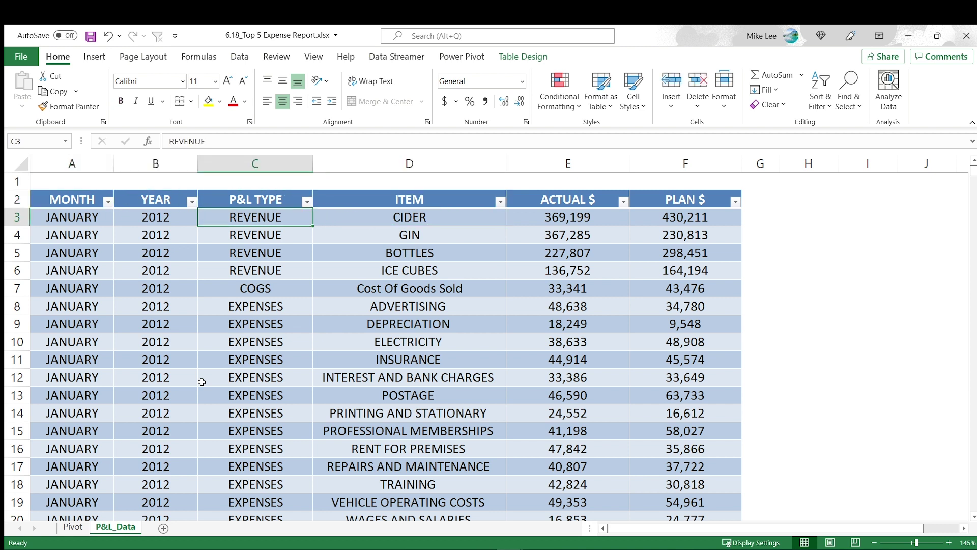
key("Right")
key("Right")
key("Right")
key("Left")
key("Left")
key("Left")
key("Left")
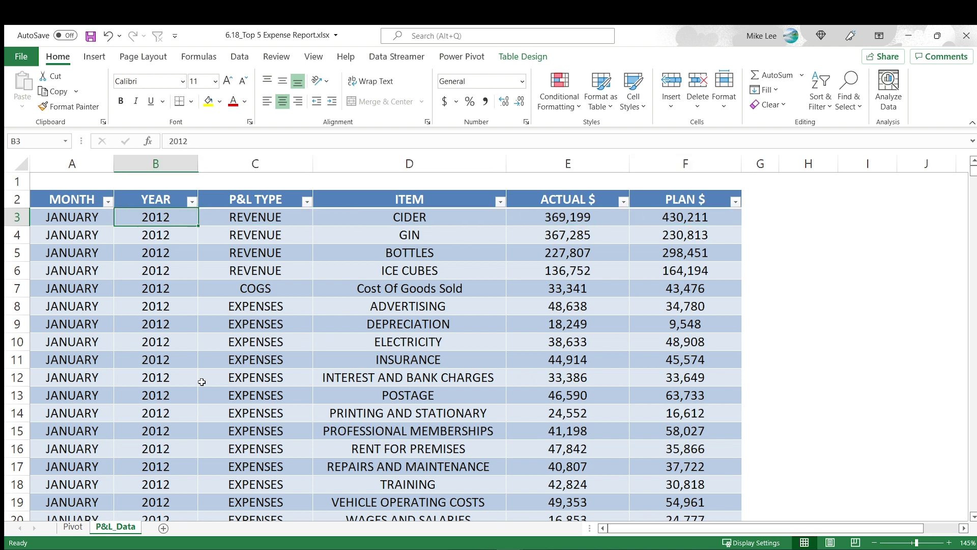
key("Left")
key("Up")
key("ctrl+shift+Right")
key("ctrl+shift+Down")
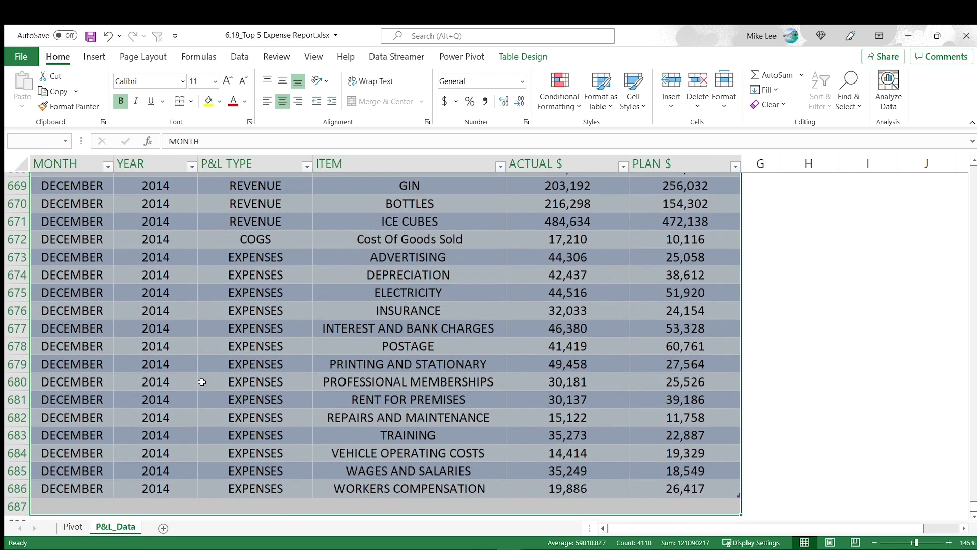
key("ctrl+Home")
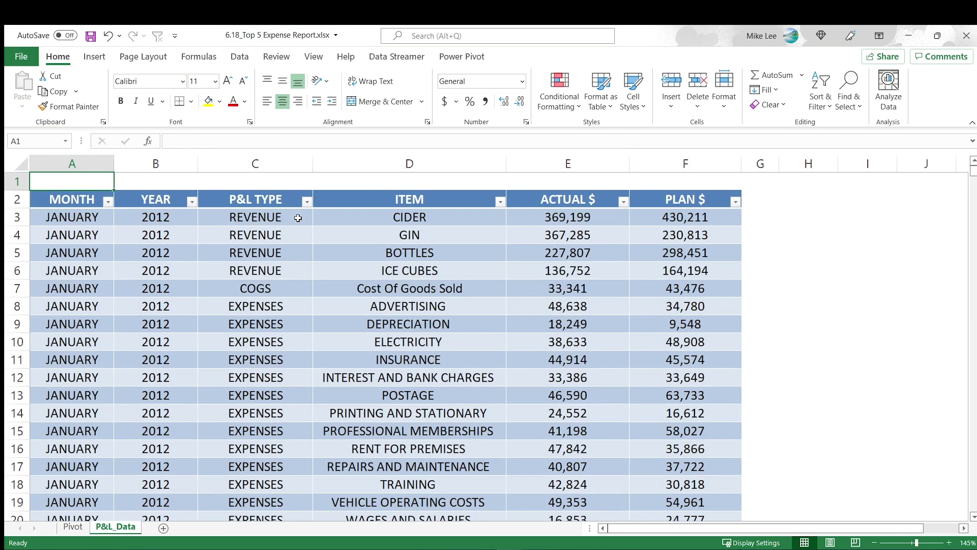
Step: Select the entire P&L_Data table including its headings and insert a PivotTable from it on a new worksheet
key("Down")
key("ctrl+shift+Right")
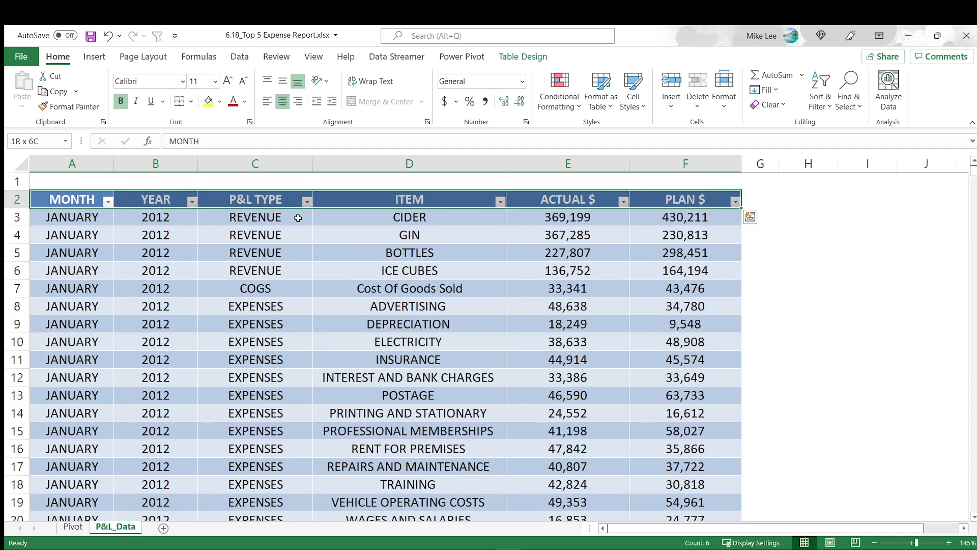
key("ctrl+shift+Down")
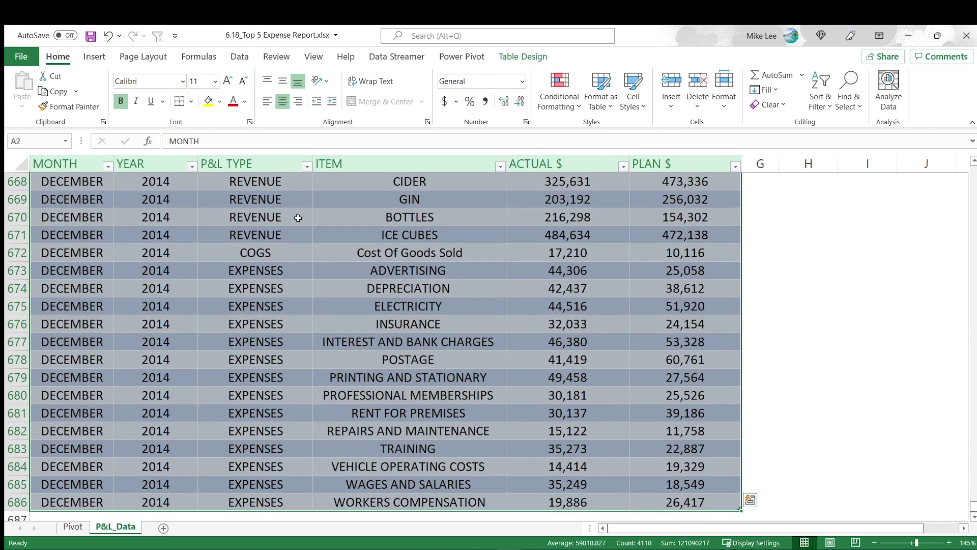
left_click(94, 56)
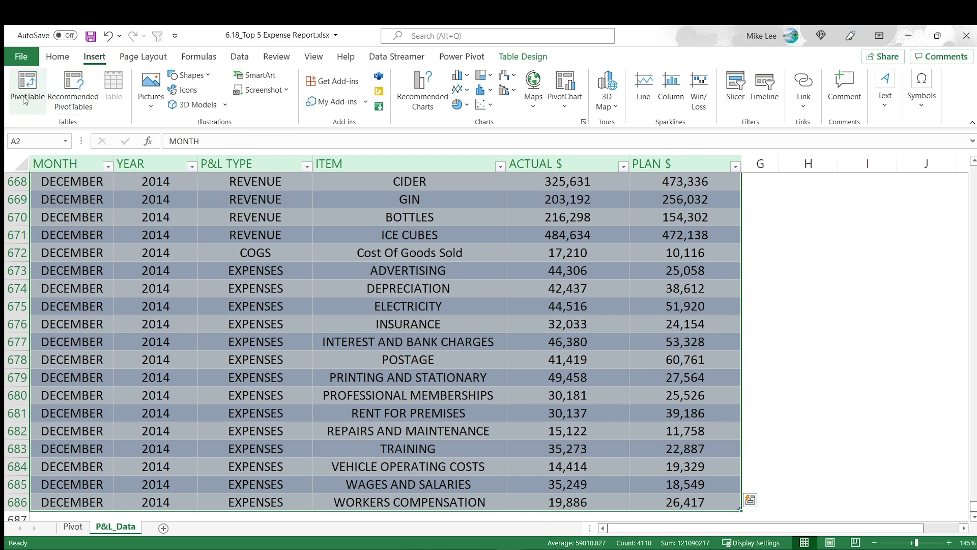
left_click(28, 89)
left_click(575, 371)
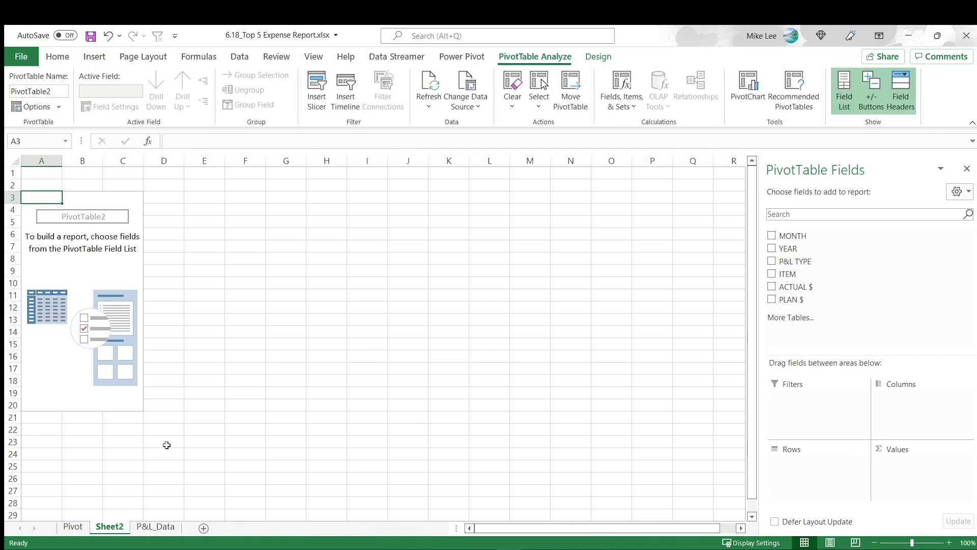
Step: Check the layout of the finished report on the Pivot sheet, and place MONTH in Columns and YEAR in Filters of the new pivot table
left_click(84, 527)
left_click(66, 277)
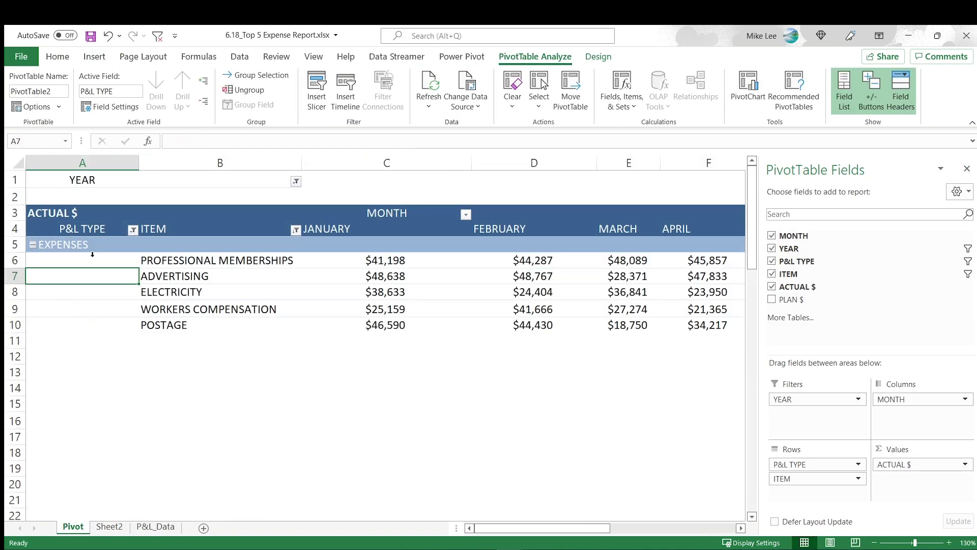
left_click(89, 225)
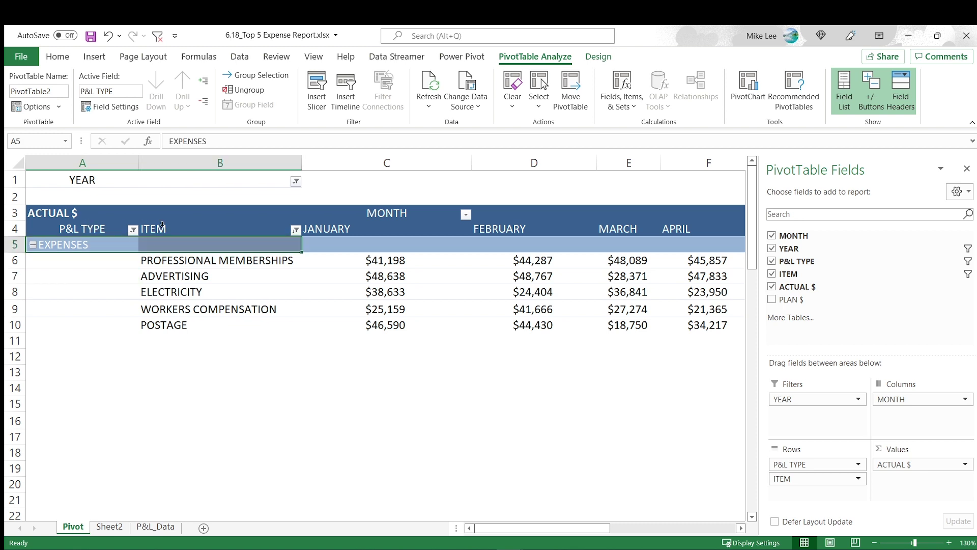
left_click(176, 229)
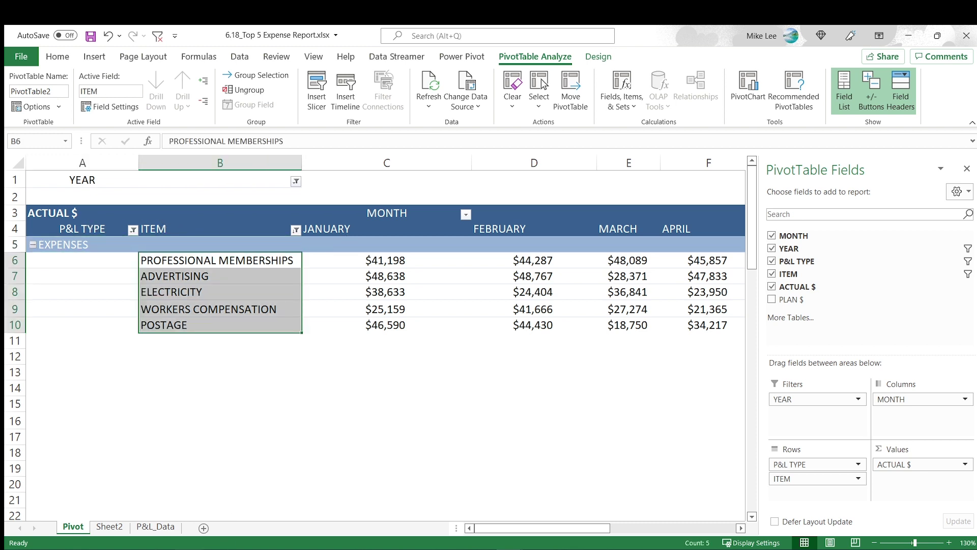
left_click(109, 526)
left_click_drag(800, 245, 932, 429)
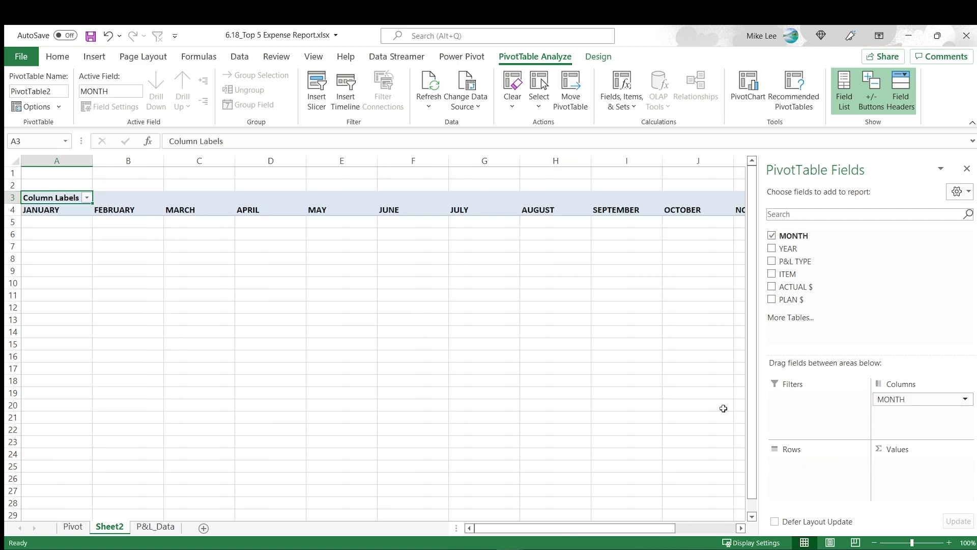
left_click_drag(799, 249, 818, 402)
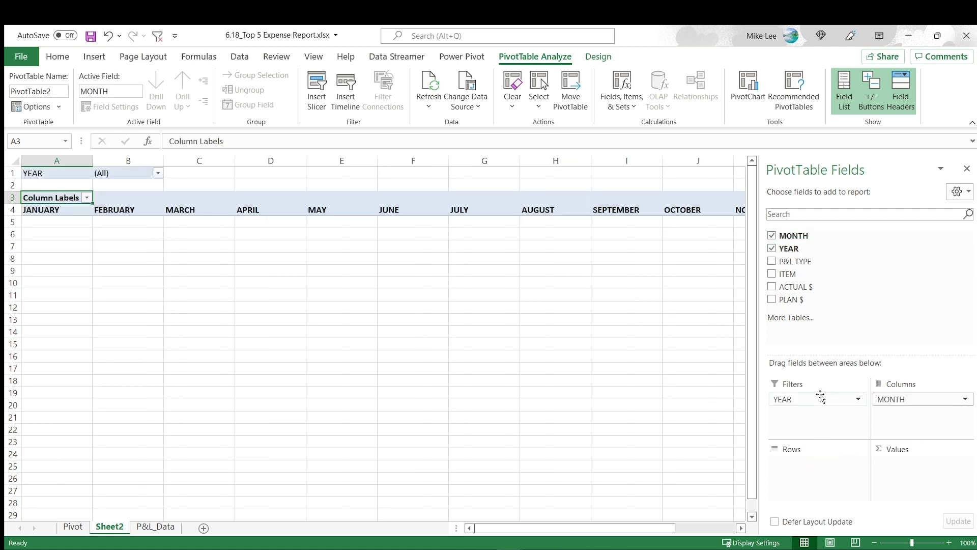
Step: Place P&L TYPE in Rows and ACTUAL $ in Values of the new pivot table
left_click_drag(813, 262, 816, 495)
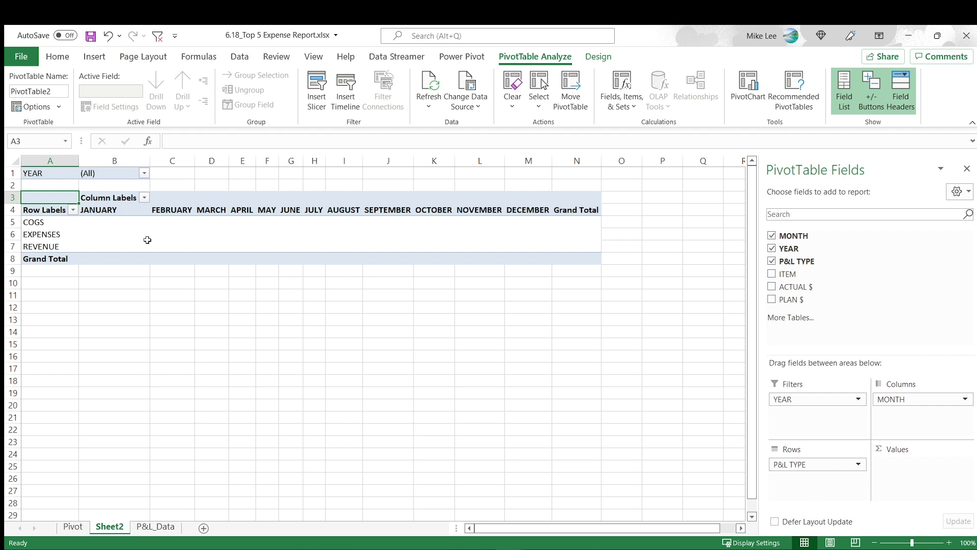
left_click_drag(797, 287, 927, 488)
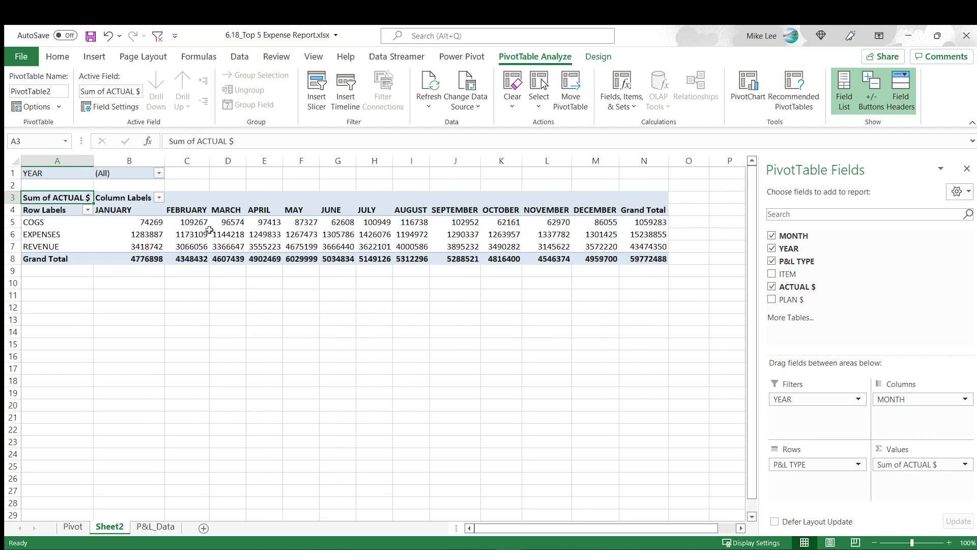
Step: Format the Sum of ACTUAL $ value field as Number with a thousands separator and one decimal place
scroll(222, 265, "up", 3)
right_click(221, 258)
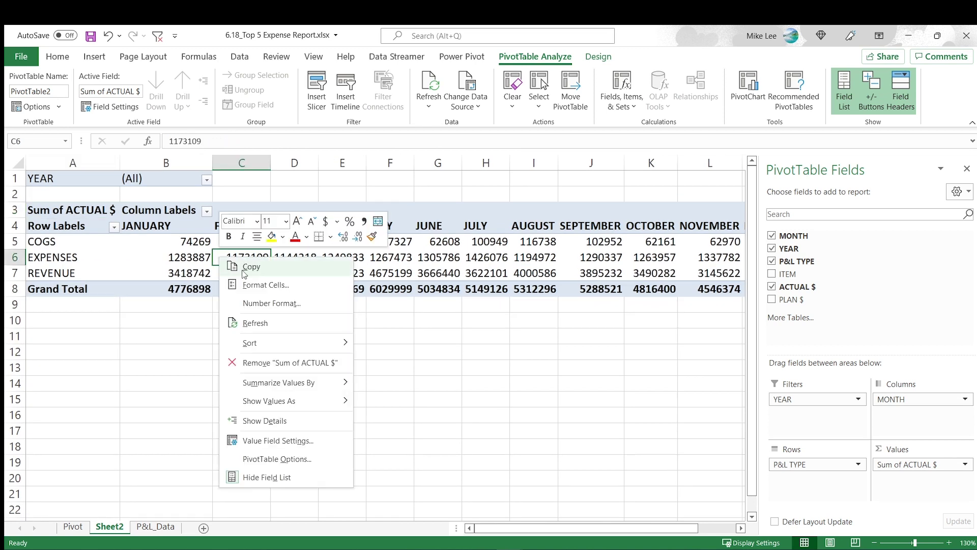
left_click(278, 440)
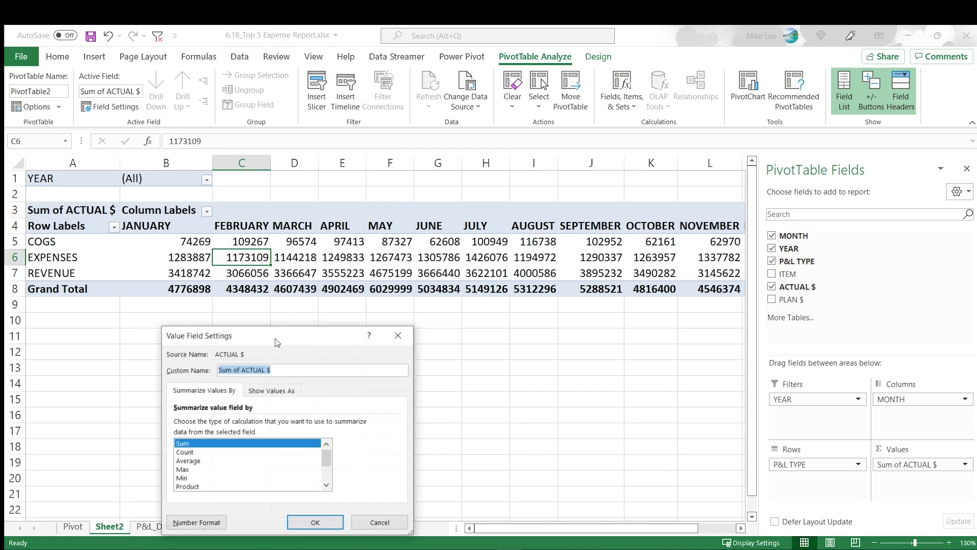
left_click(209, 516)
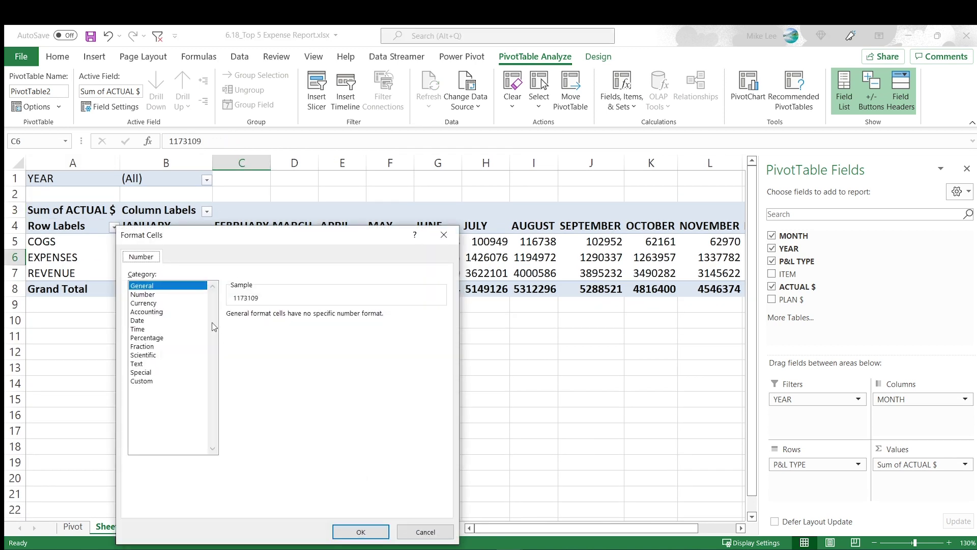
left_click(152, 295)
left_click(257, 332)
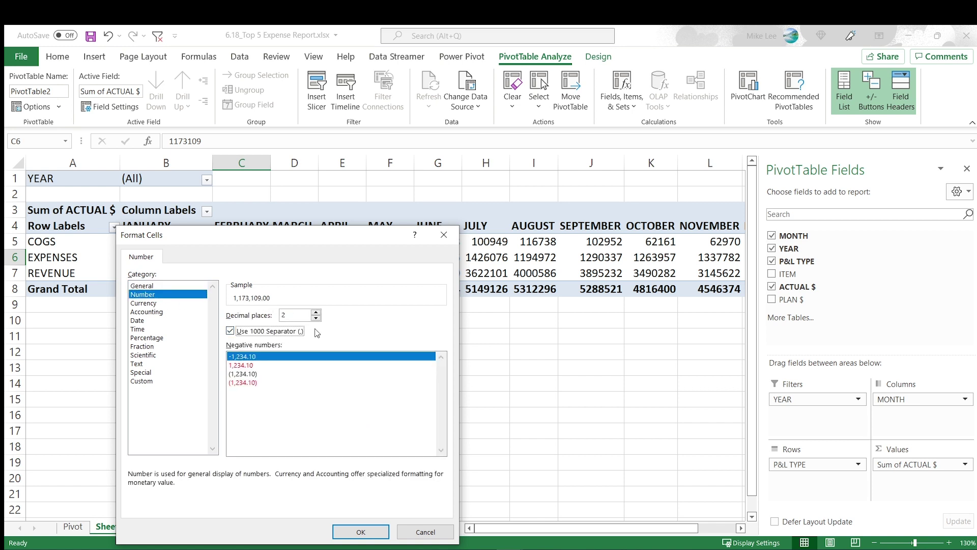
left_click(315, 318)
left_click(360, 531)
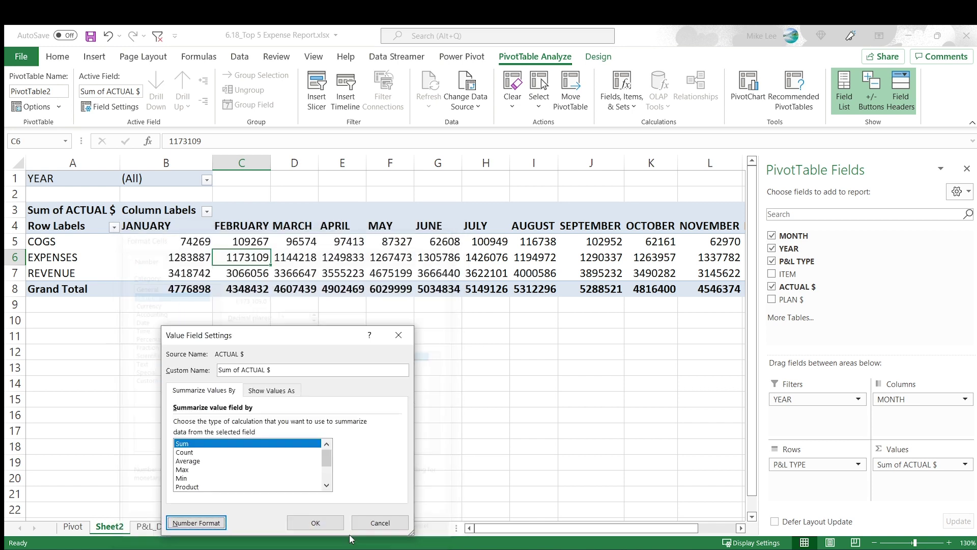
left_click(315, 522)
Step: Hide the gridlines on the new pivot table's sheet
left_click(173, 352)
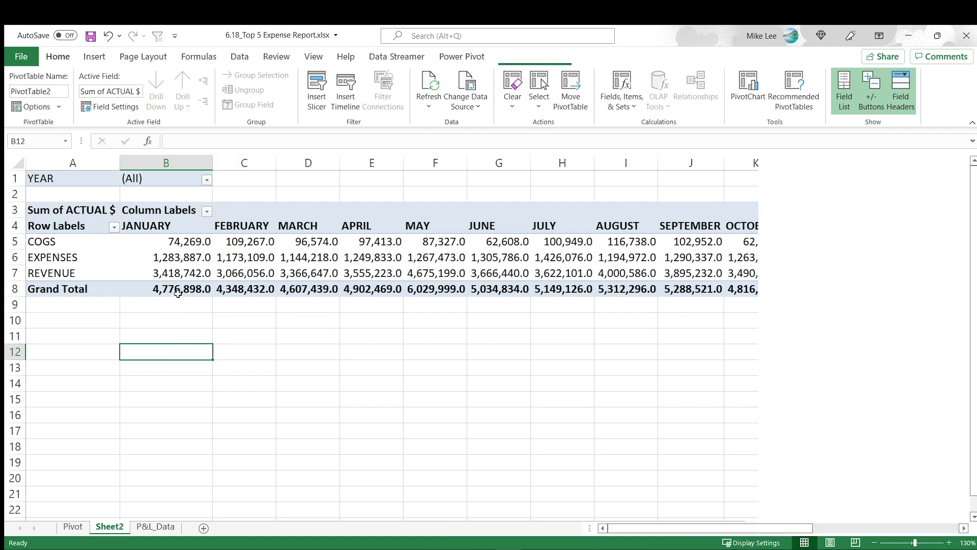
left_click(244, 241)
left_click(314, 56)
left_click(320, 104)
left_click(335, 362)
left_click(308, 241)
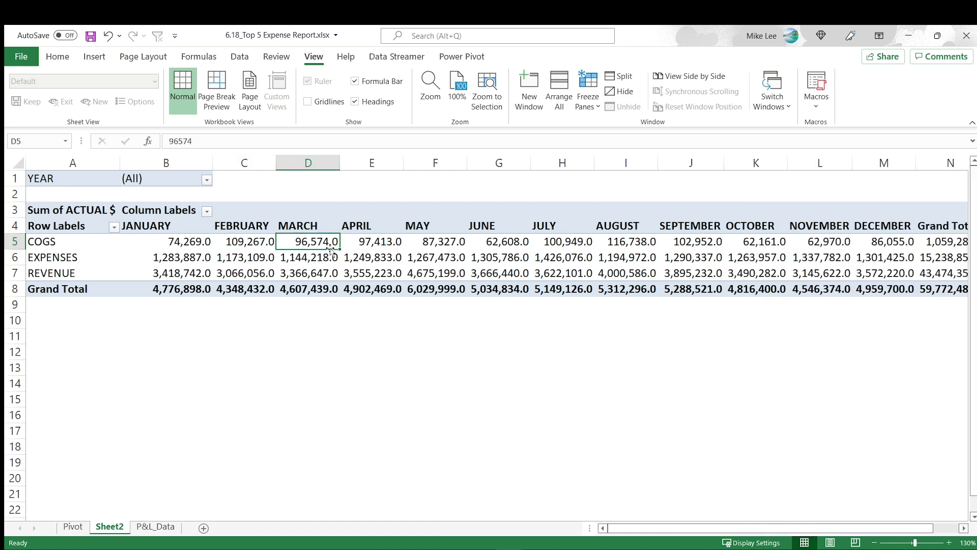
Step: Apply the green PivotTable style from the second row of the Medium styles to the new pivot table
left_click(598, 56)
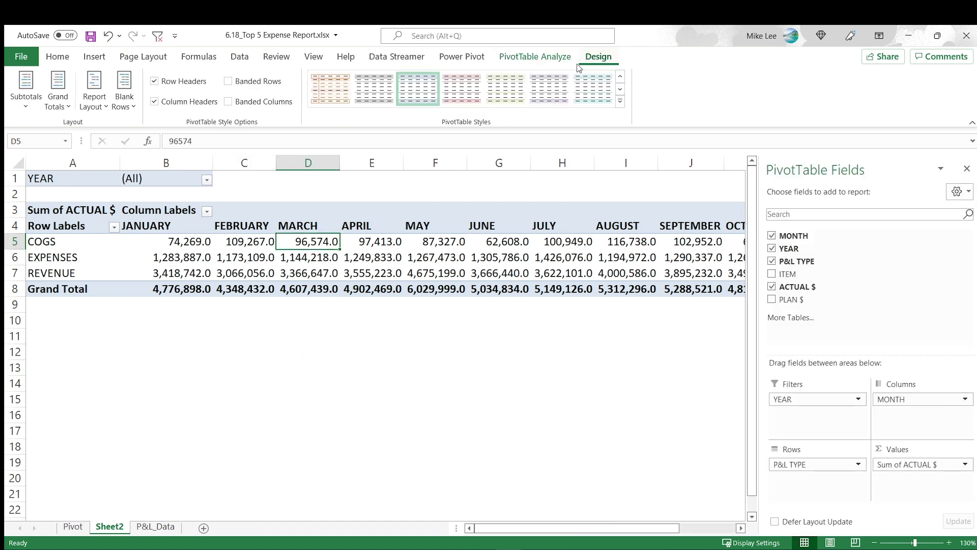
left_click(625, 108)
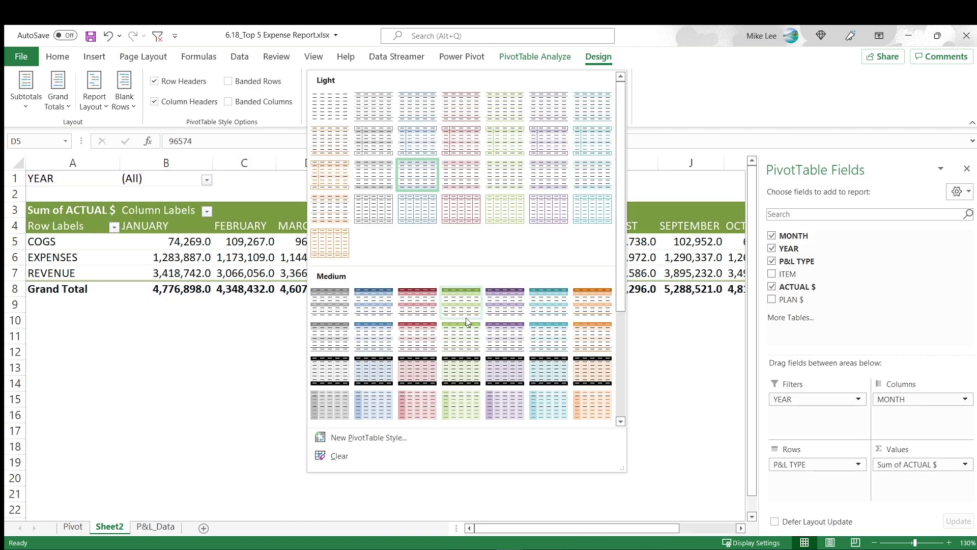
left_click(463, 345)
left_click(295, 335)
left_click(77, 260)
key("Right")
key("Right")
key("Right")
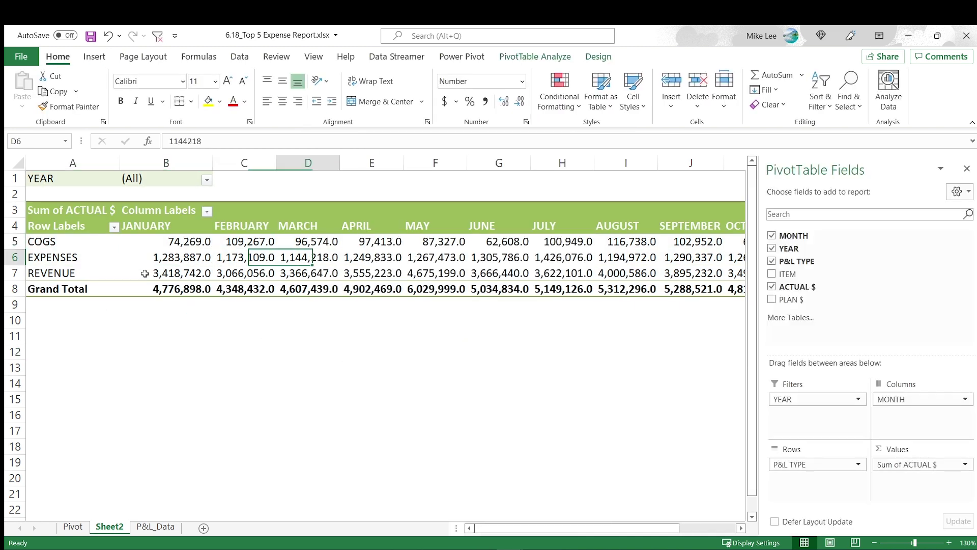
Step: Turn on banded rows and banded columns for the pivot table
left_click(598, 56)
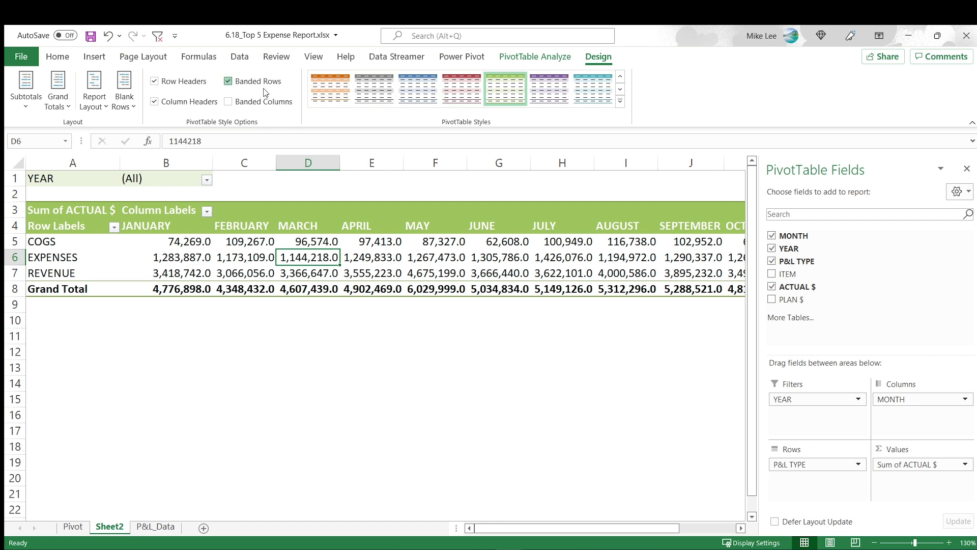
left_click(240, 104)
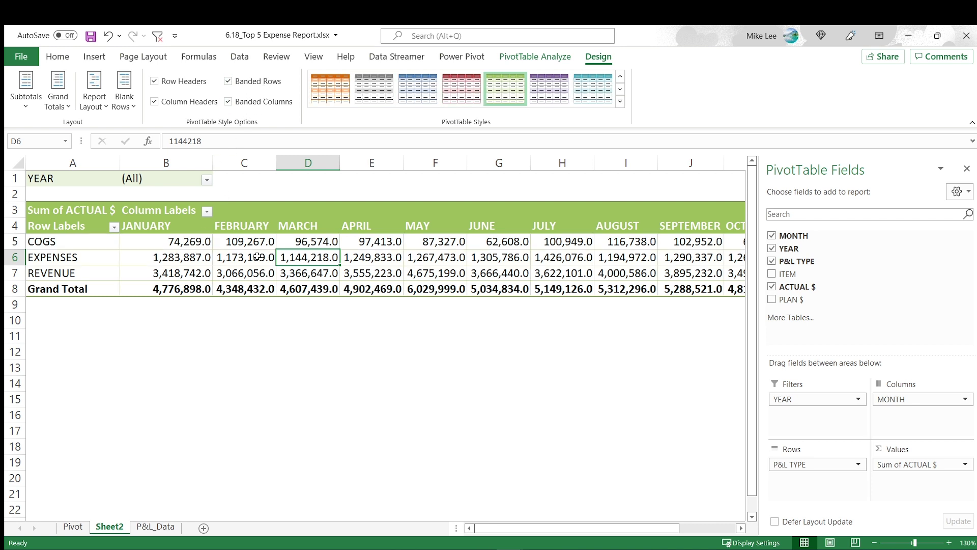
left_click(308, 338)
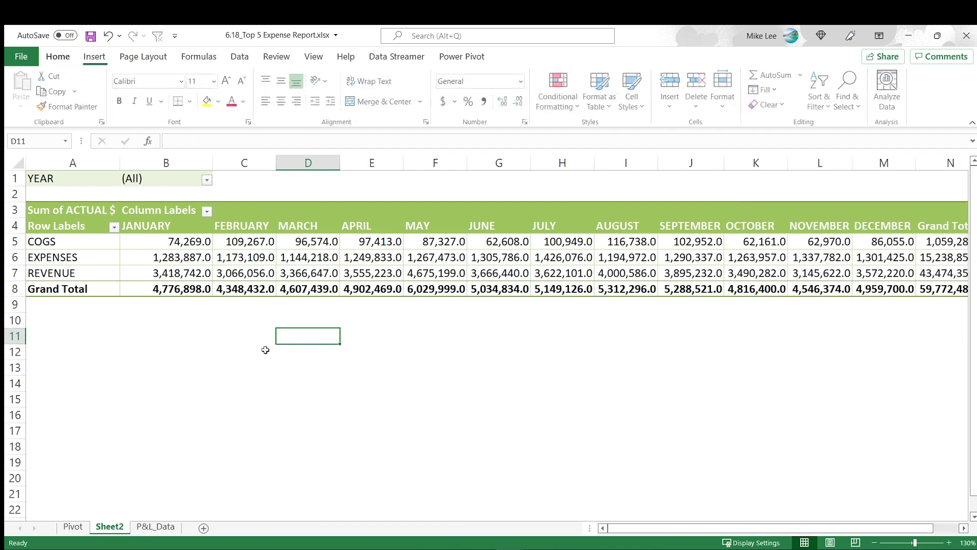
Step: Allow multiple items in the YEAR report filter and restrict it to 2012
left_click(181, 247)
left_click(207, 179)
left_click(65, 321)
left_click(75, 209)
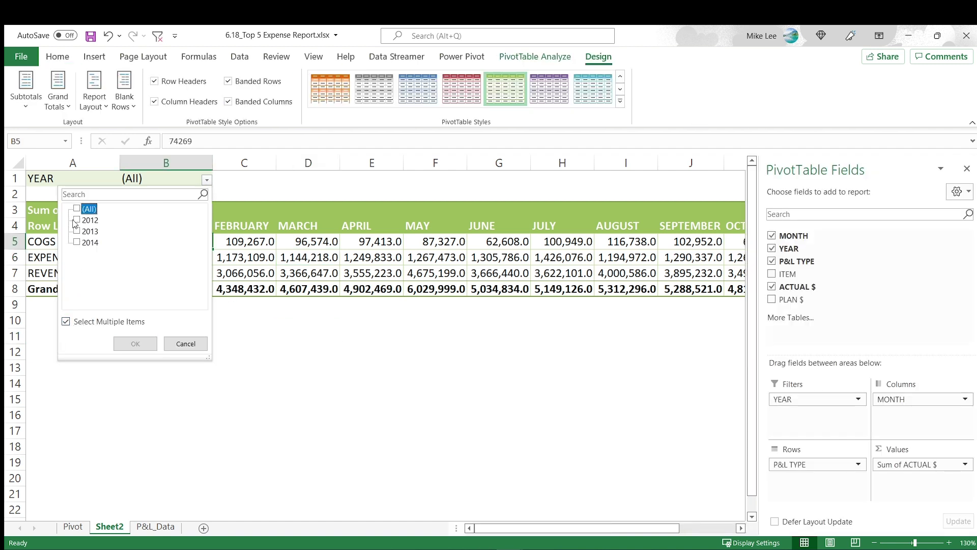
left_click(77, 219)
left_click(134, 344)
Step: Check which P&L types the row labels filter offers, and leave the filter unchanged
left_click(131, 284)
left_click(127, 259)
left_click(75, 259)
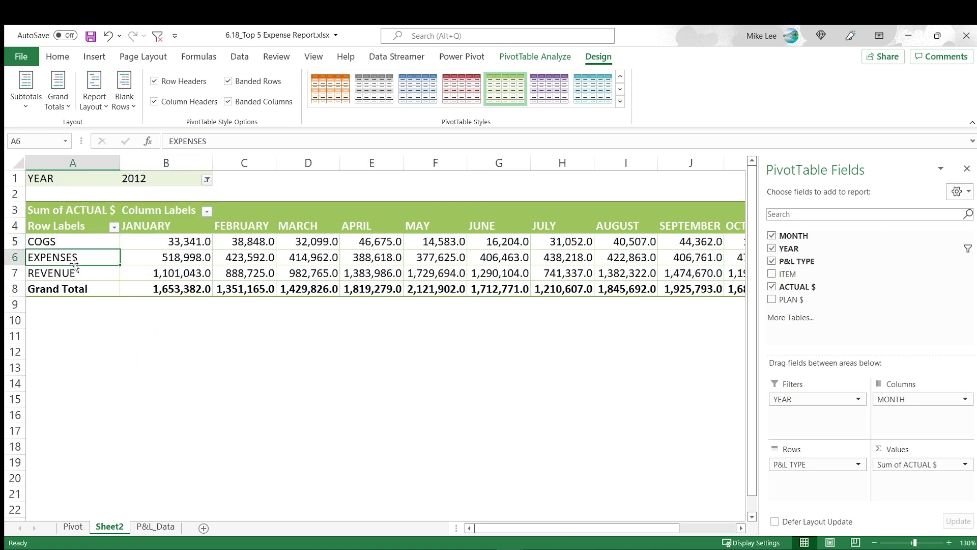
left_click(113, 227)
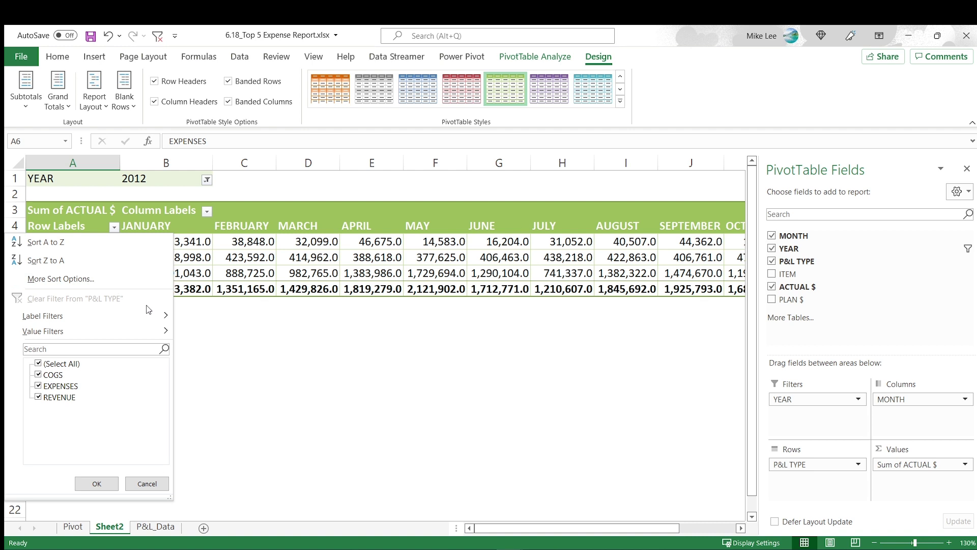
left_click(310, 285)
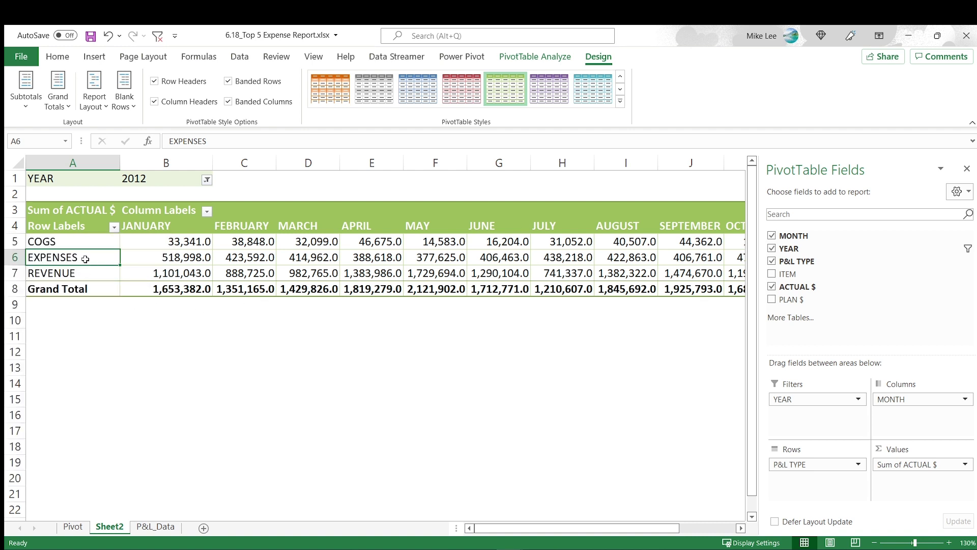
Step: Add the ITEM field to Rows beneath P&L TYPE
left_click_drag(788, 274, 814, 479)
scroll(116, 306, "down", 1)
scroll(116, 305, "up", 1)
left_click(89, 306)
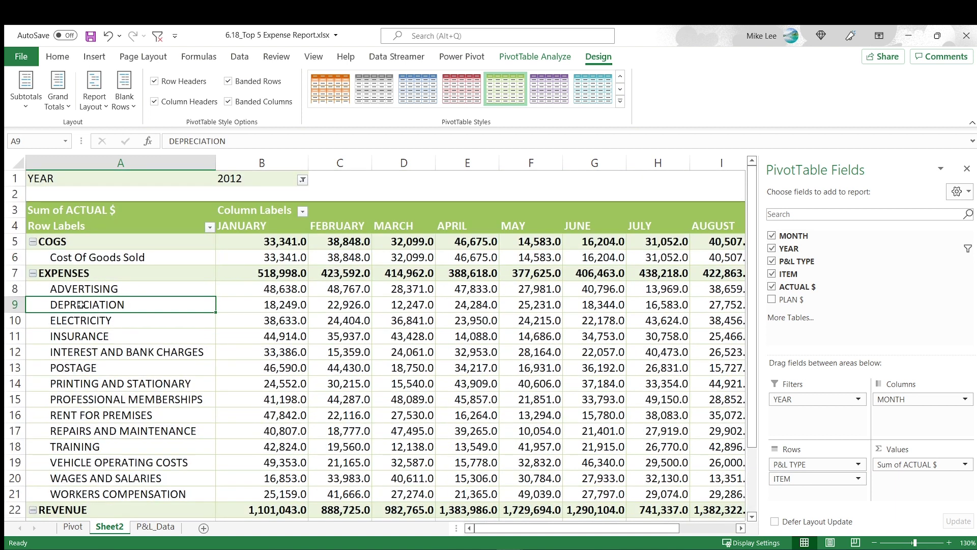
Step: Filter the P&L TYPE row labels to include only EXPENSES
left_click(67, 274)
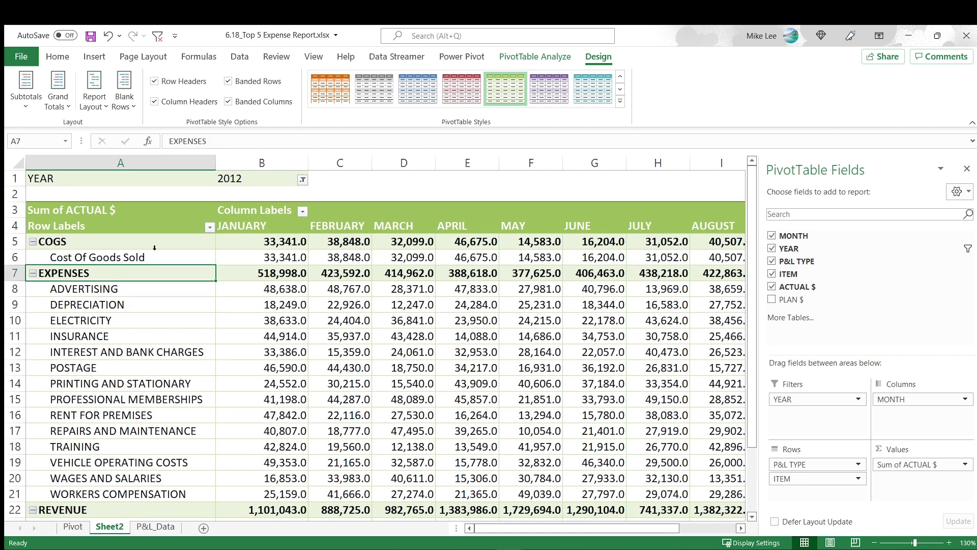
left_click(209, 228)
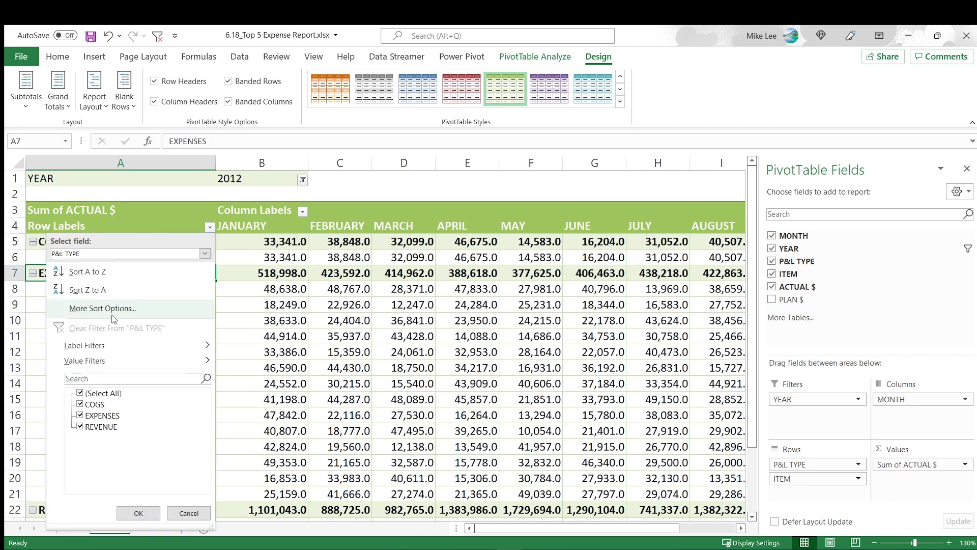
left_click(80, 394)
left_click(80, 415)
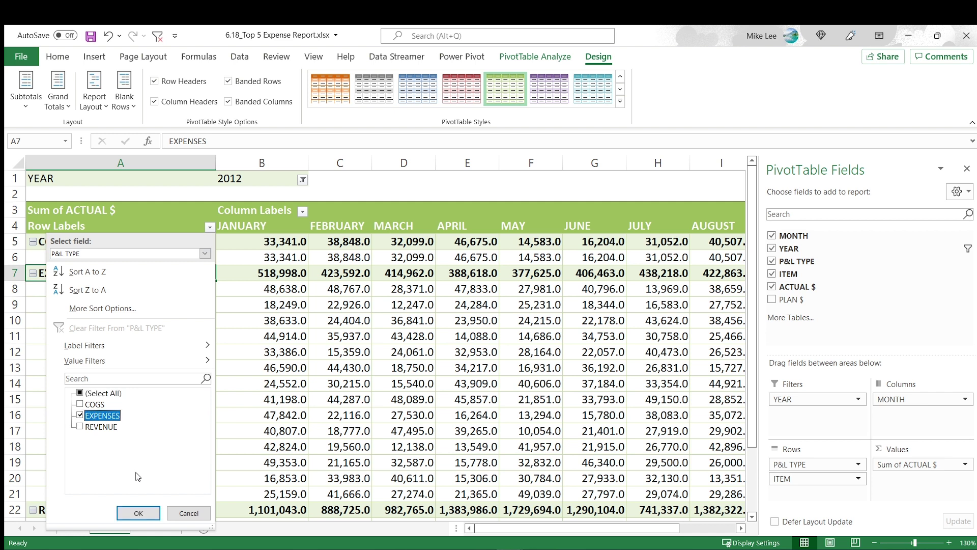
left_click(138, 513)
left_click(95, 343)
Step: Review the expense item rows and the filter options for the ITEM field, leaving the filter unchanged
left_click_drag(107, 259, 125, 473)
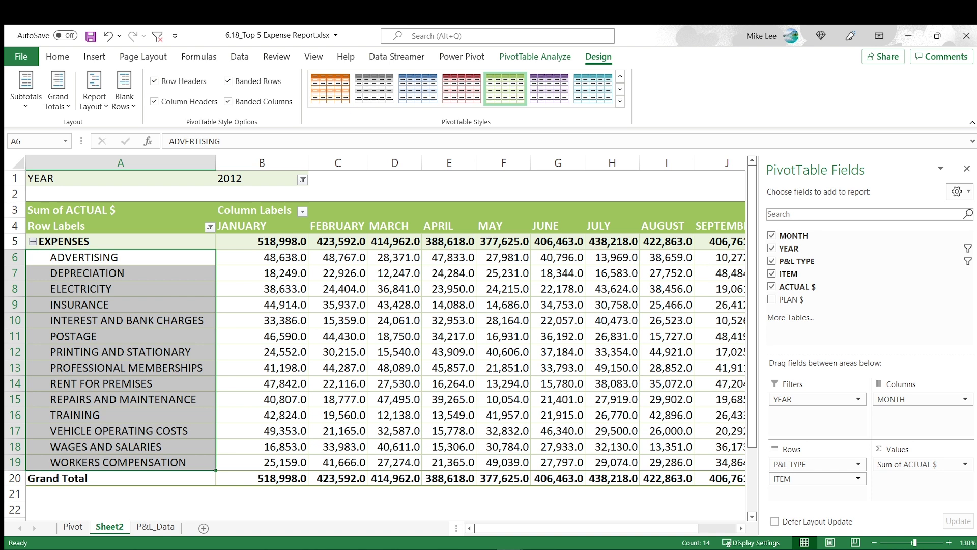
left_click(140, 368)
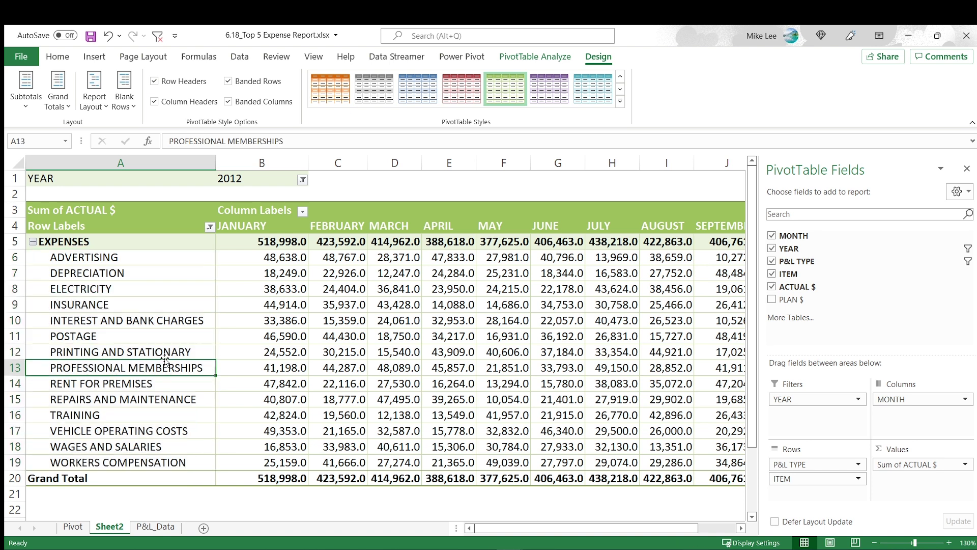
left_click(127, 300)
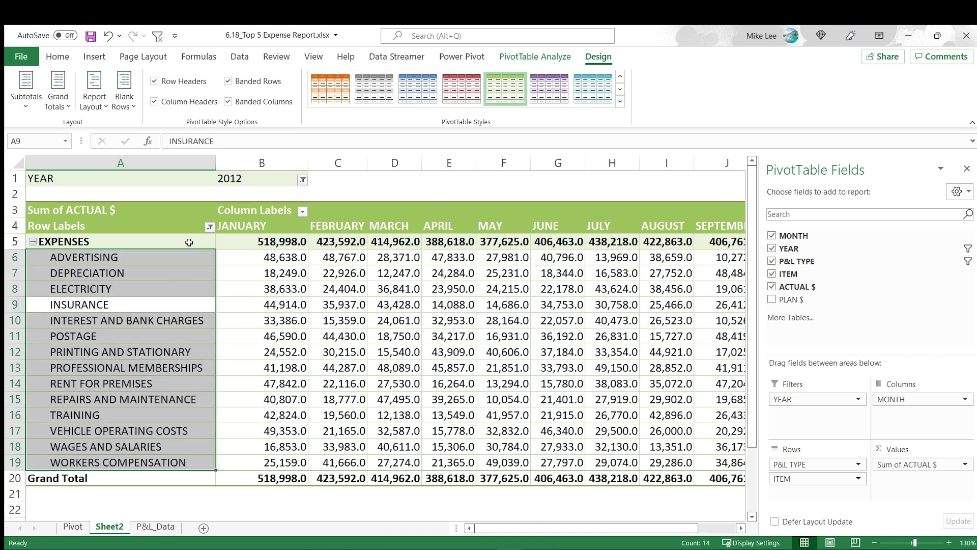
left_click(210, 227)
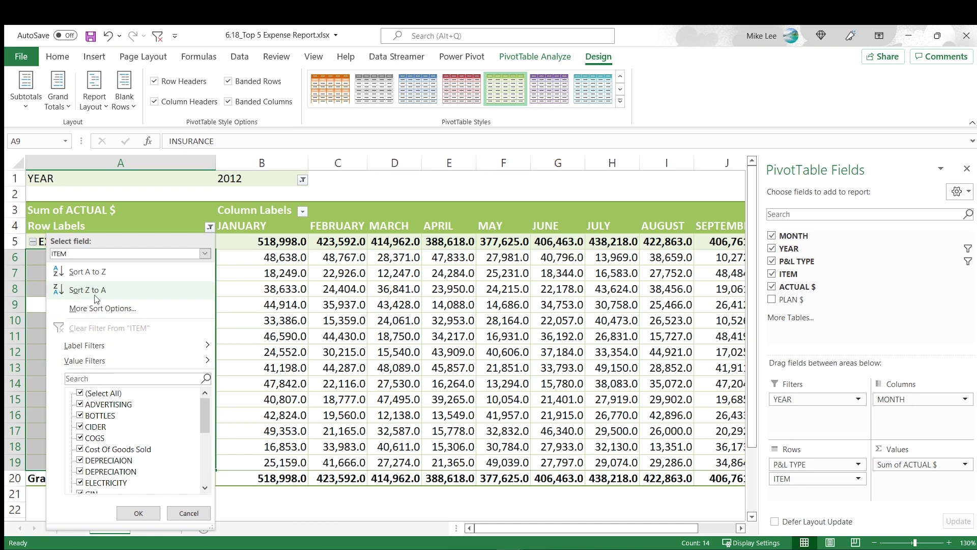
left_click(177, 225)
left_click(186, 259)
left_click(257, 229)
Step: Move YEAR from Filters to the first position in Rows and set its filter to include all years
left_click_drag(815, 400, 817, 462)
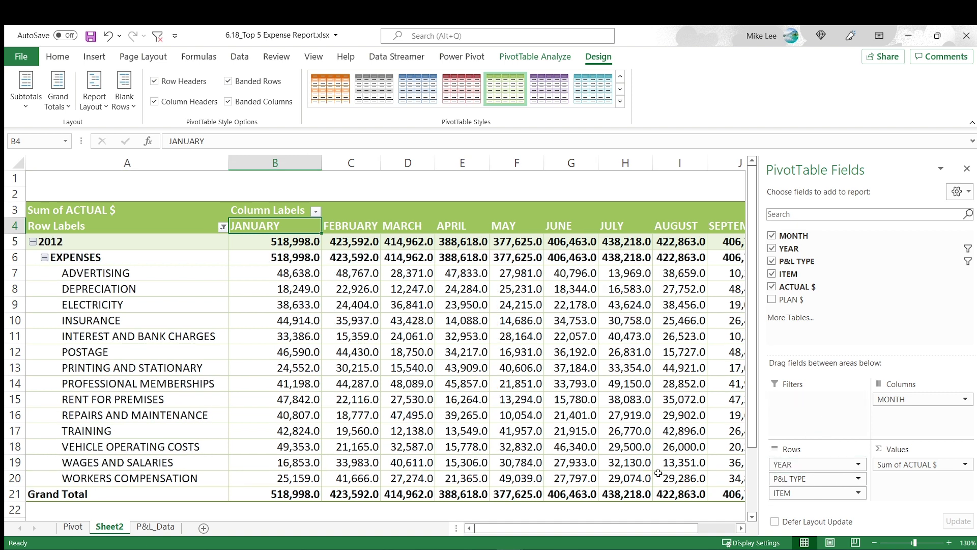
left_click(116, 328)
left_click(222, 227)
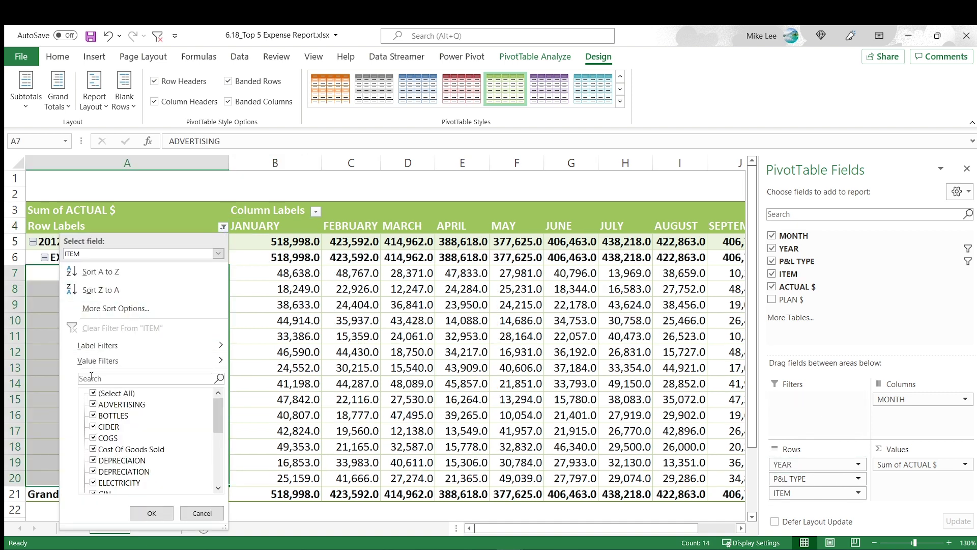
left_click(160, 254)
left_click(136, 270)
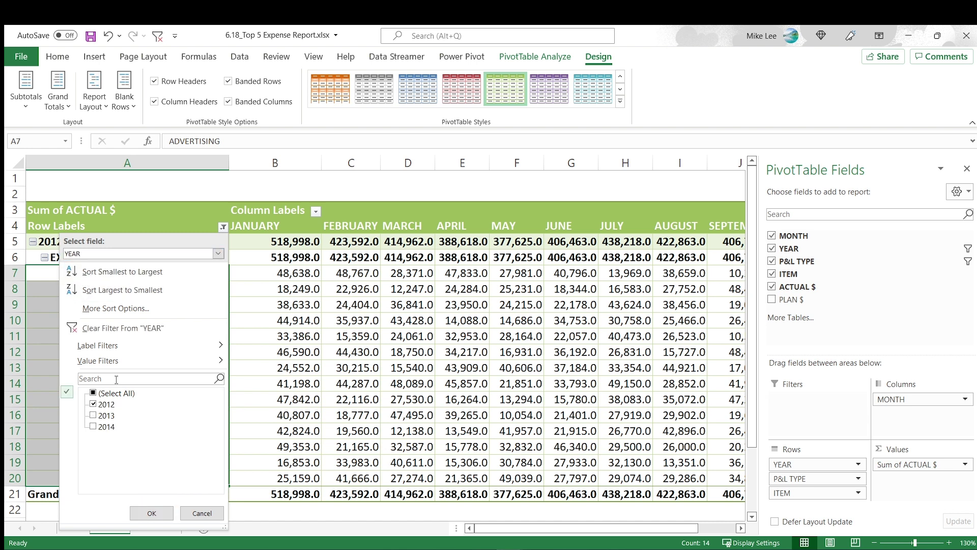
left_click(94, 393)
left_click(151, 513)
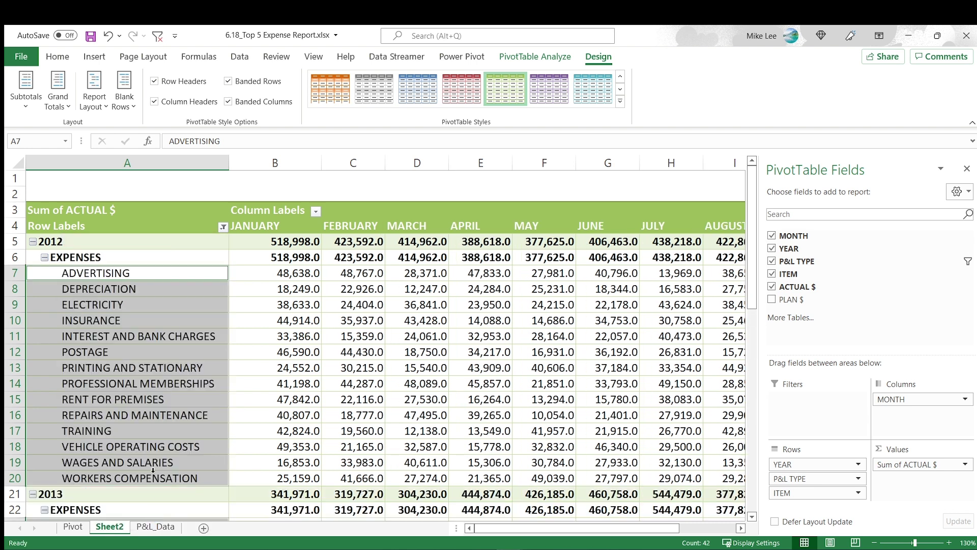
Step: Remove the MONTH field from Columns so each expense item has one total per year
left_click(143, 373)
left_click_drag(145, 277, 147, 363)
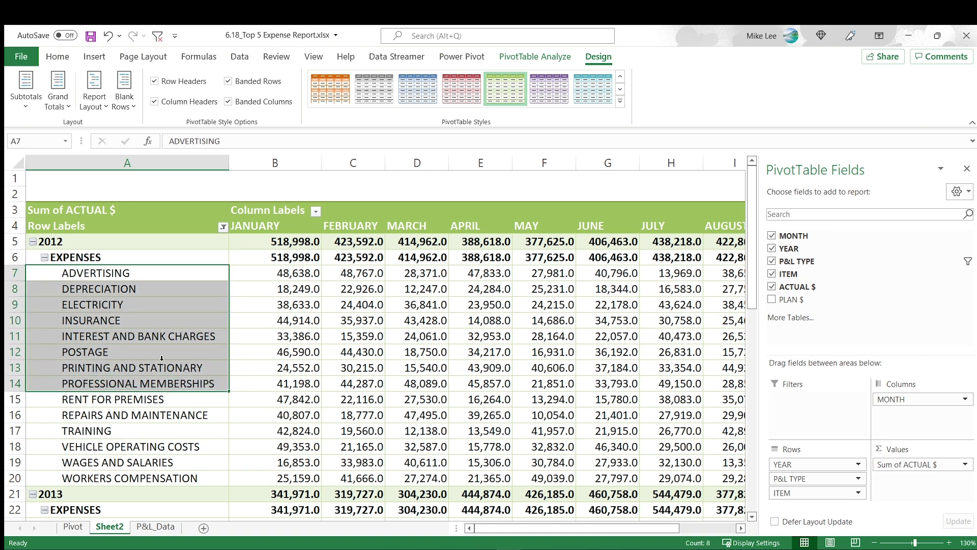
left_click_drag(293, 272, 276, 386)
left_click_drag(911, 399, 889, 298)
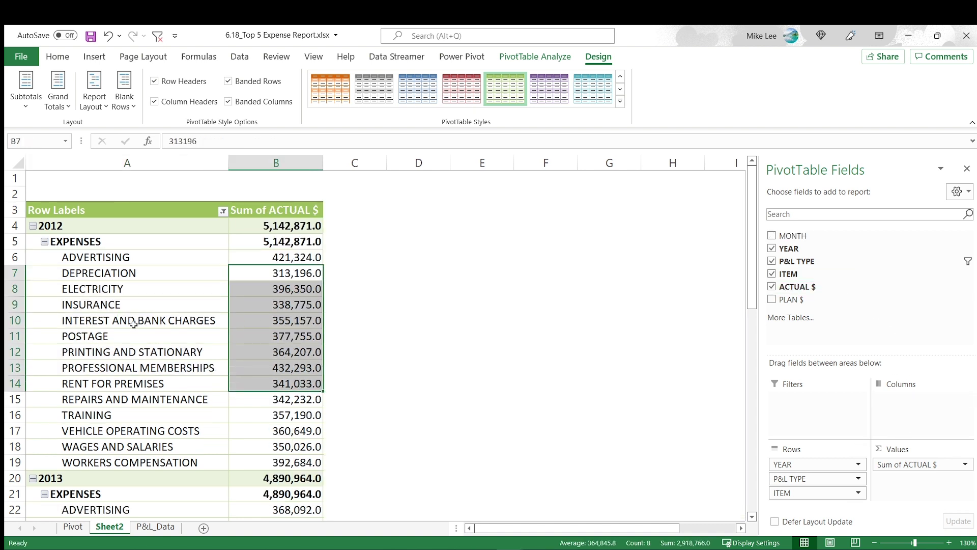
left_click(134, 324)
left_click_drag(252, 257, 296, 378)
left_click(296, 377)
Step: Open the Top 10 value filter for the ITEM field in the pivot table's row labels
left_click(114, 352)
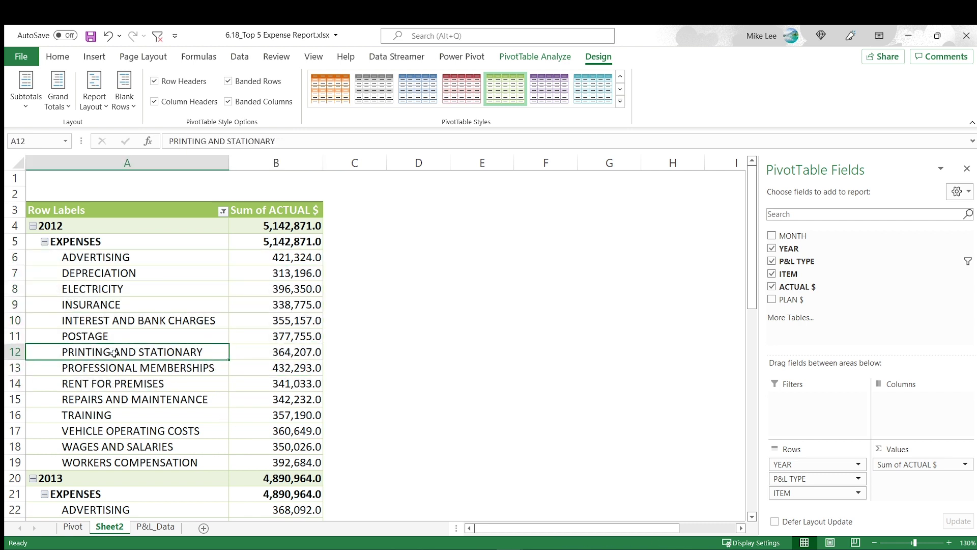
left_click(223, 210)
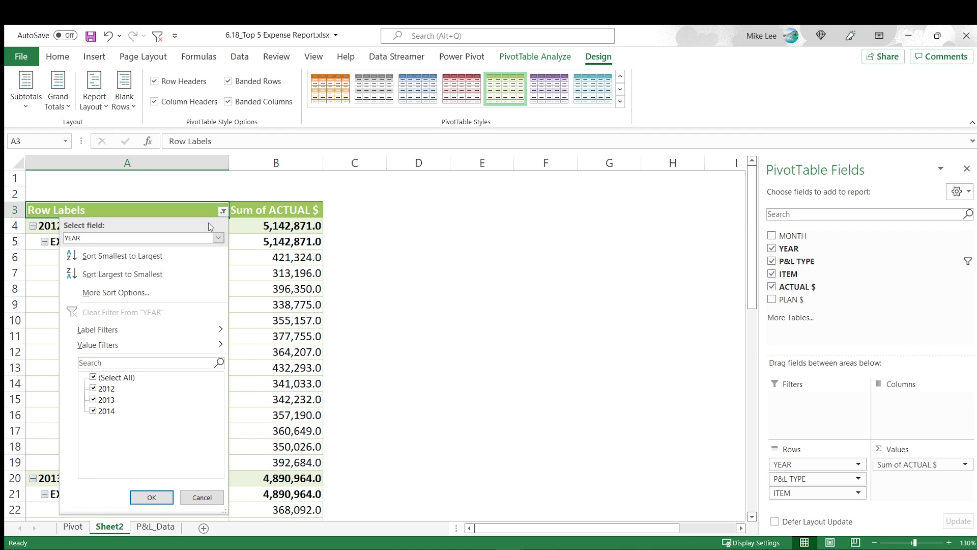
left_click(127, 240)
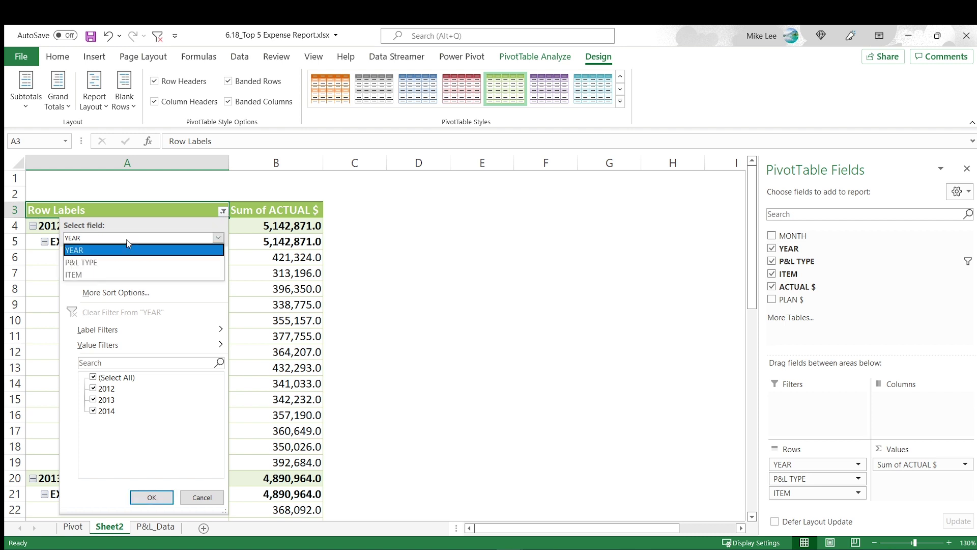
left_click(91, 263)
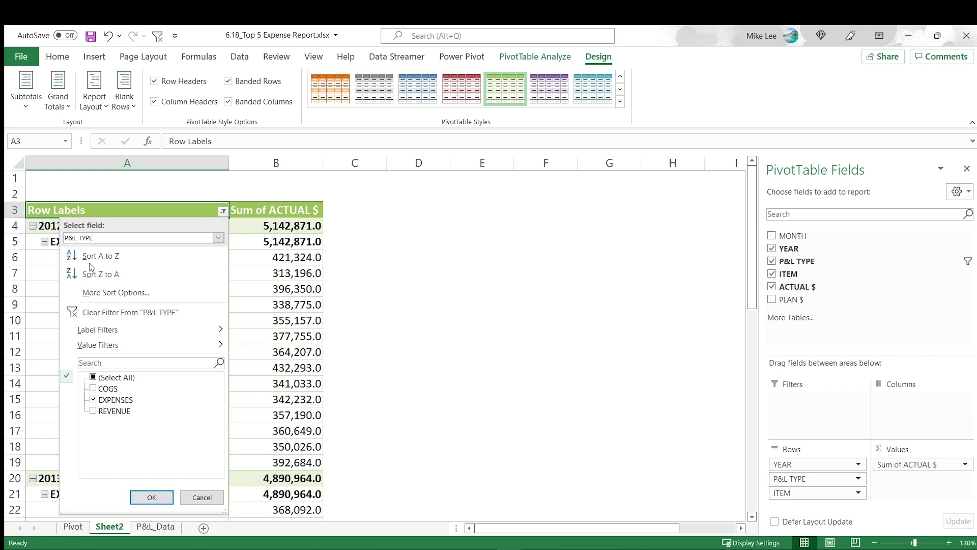
left_click(122, 239)
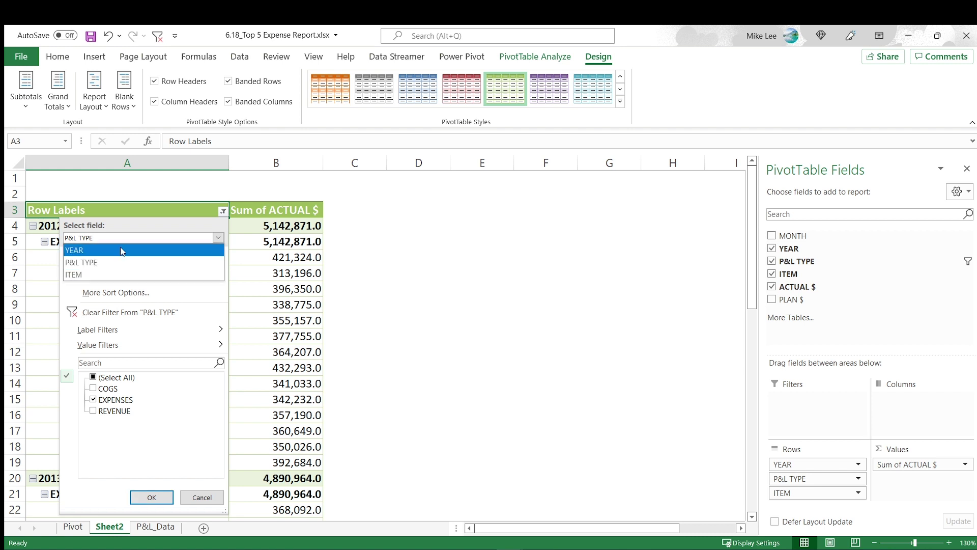
left_click(100, 273)
mouse_move(120, 346)
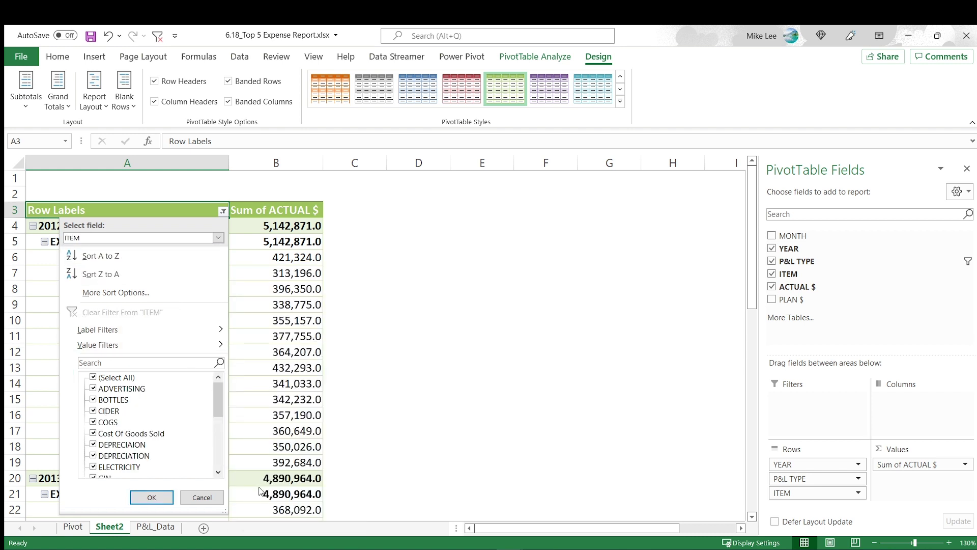
mouse_move(168, 346)
left_click(264, 514)
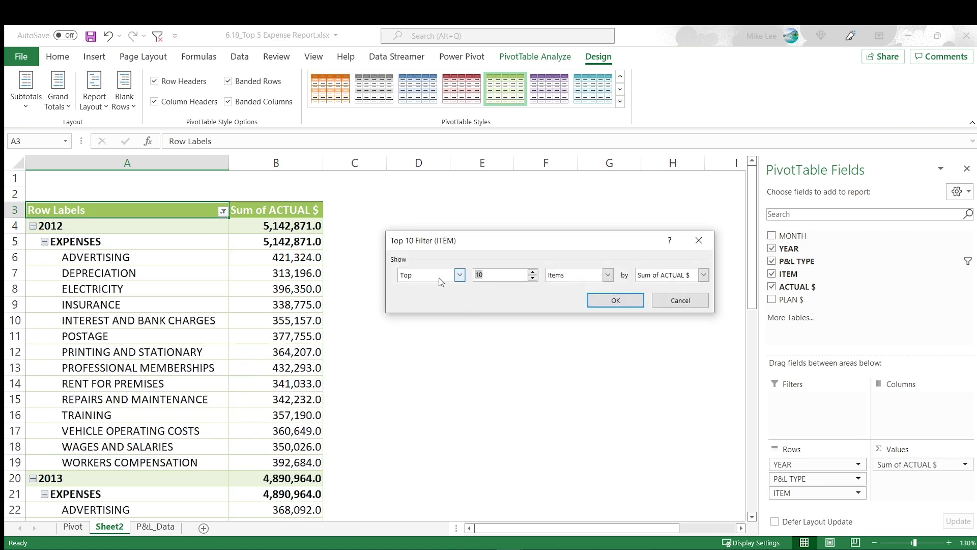
Step: Filter the ITEM field to show the Top 5 Items by Sum of ACTUAL $
left_click(574, 279)
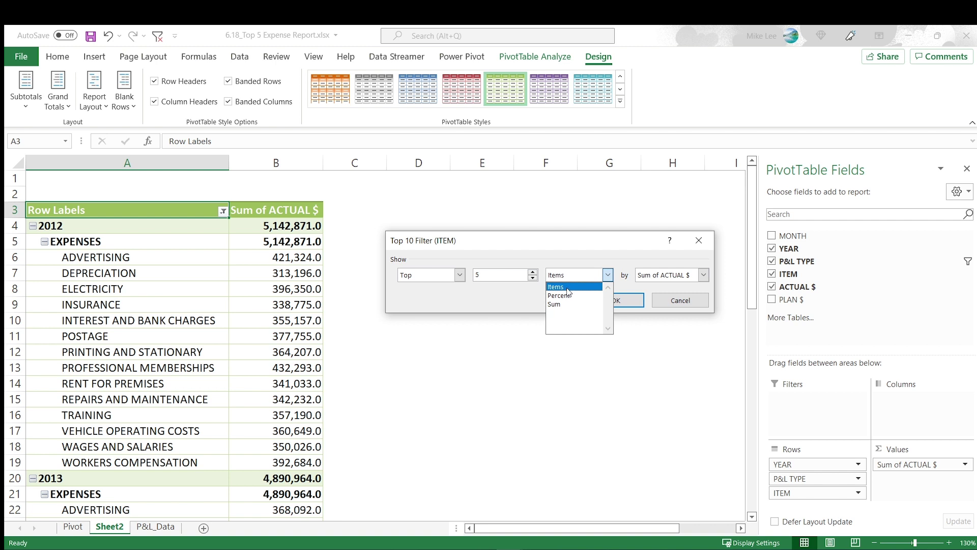
left_click(569, 288)
left_click(681, 277)
left_click(593, 281)
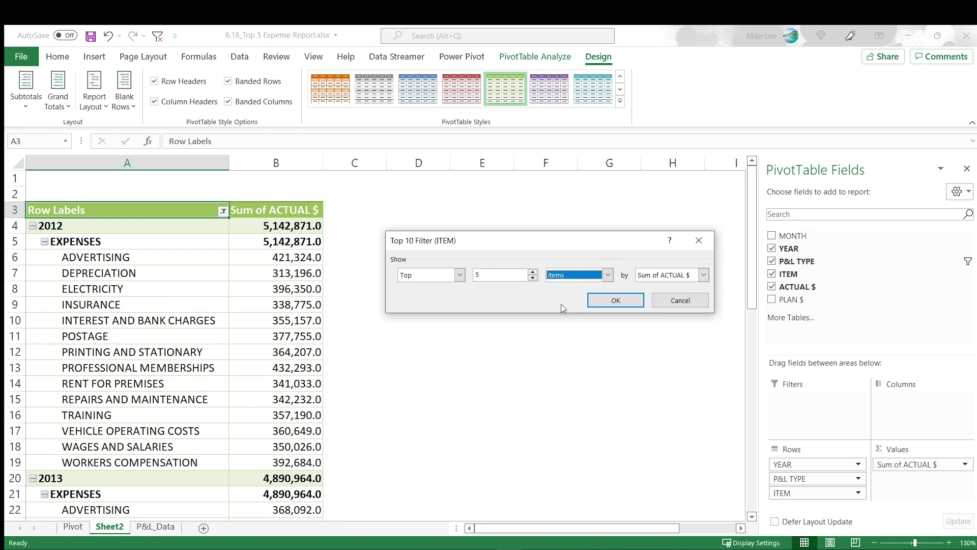
left_click(608, 275)
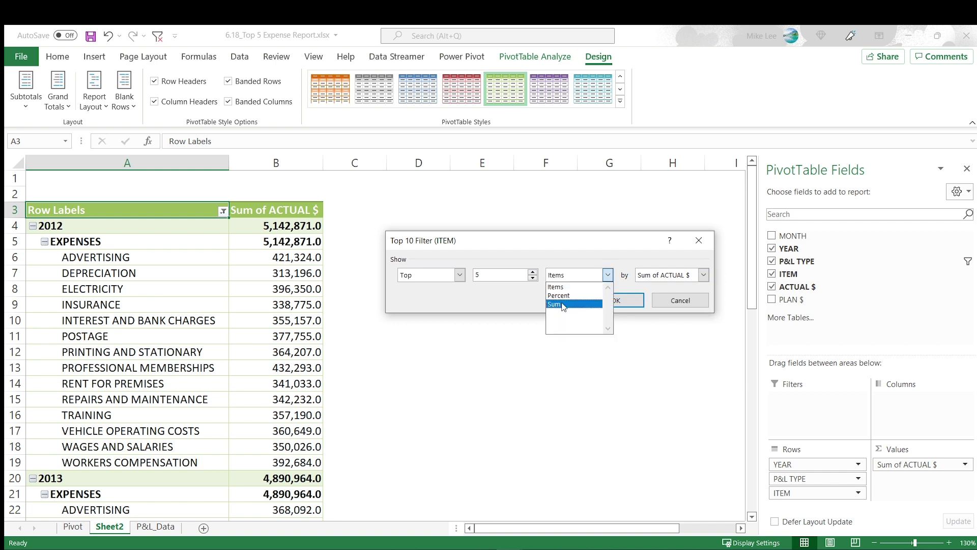
left_click(559, 286)
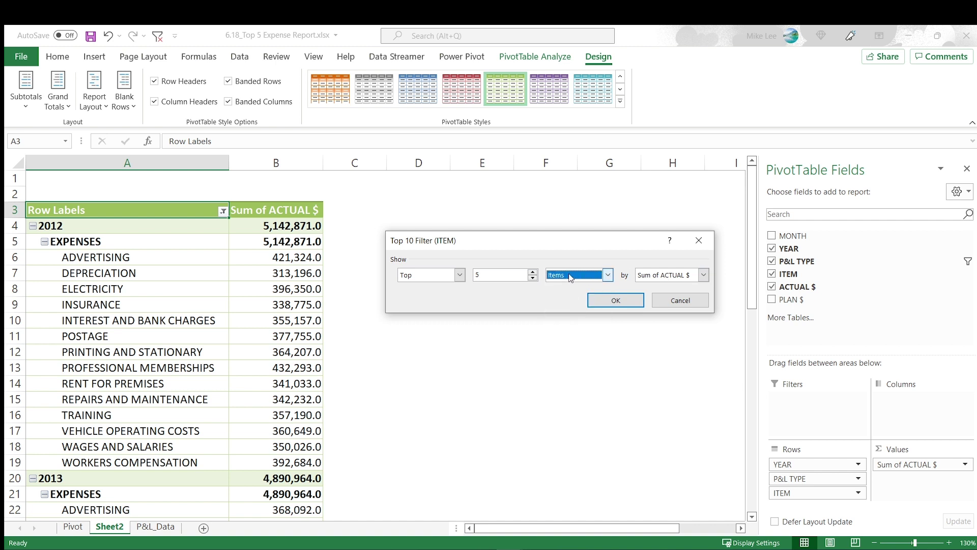
left_click(615, 301)
Step: Move the YEAR field from Rows to Columns so the expense items are compared across years
left_click_drag(127, 274, 108, 401)
left_click_drag(794, 464, 914, 432)
Step: Examine the filtered expense items and compare their ACTUAL $ amounts across the year columns
left_click(241, 386)
left_click_drag(101, 320, 102, 257)
left_click(265, 257)
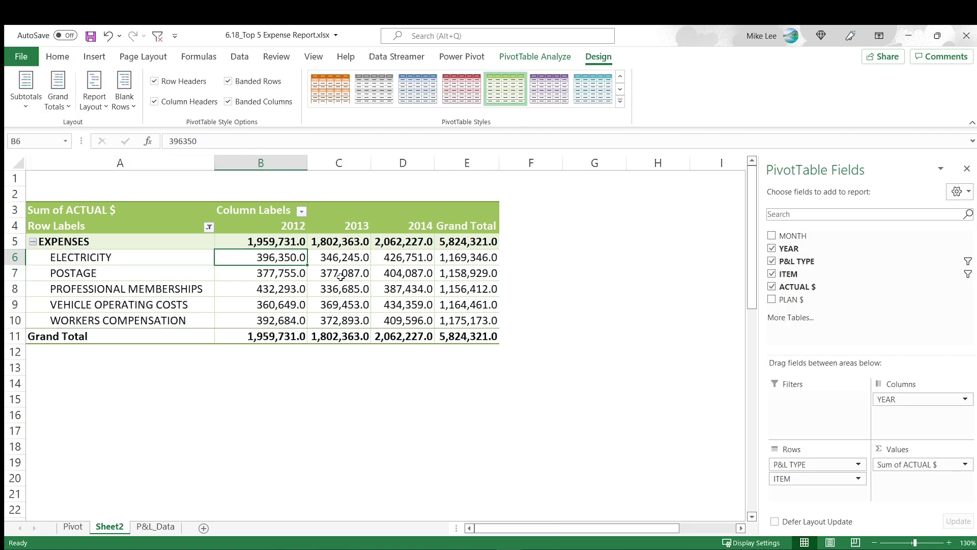
left_click(288, 286)
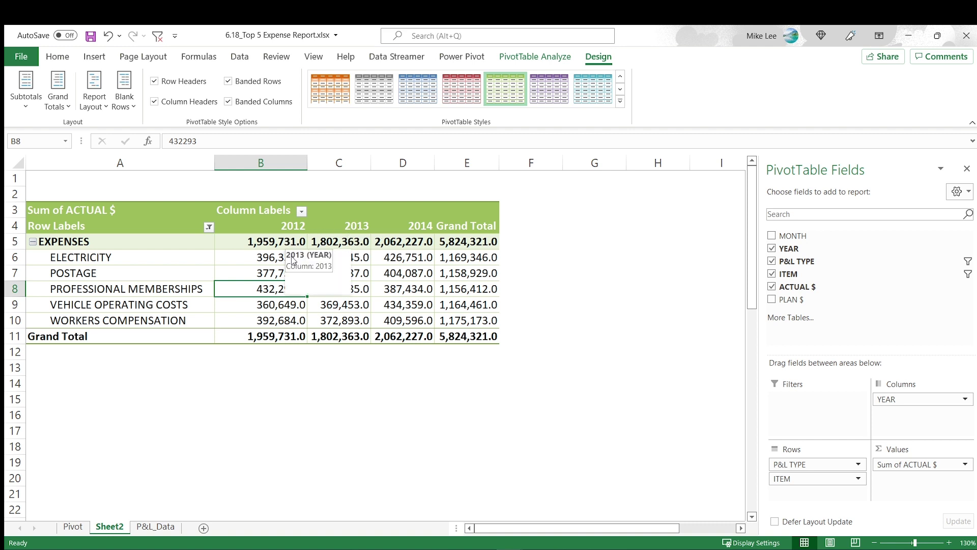
left_click(338, 262)
left_click_drag(305, 258, 302, 258)
left_click(300, 287)
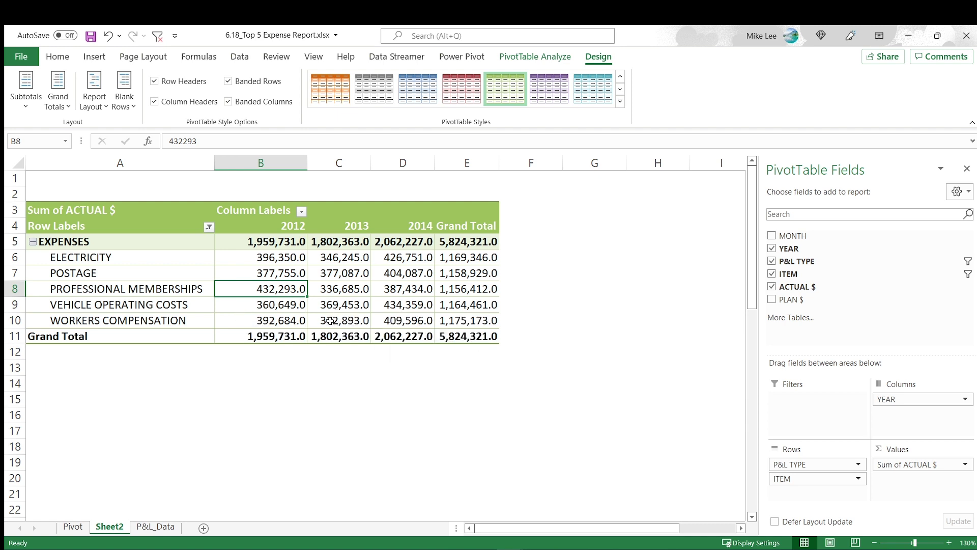
left_click(133, 273)
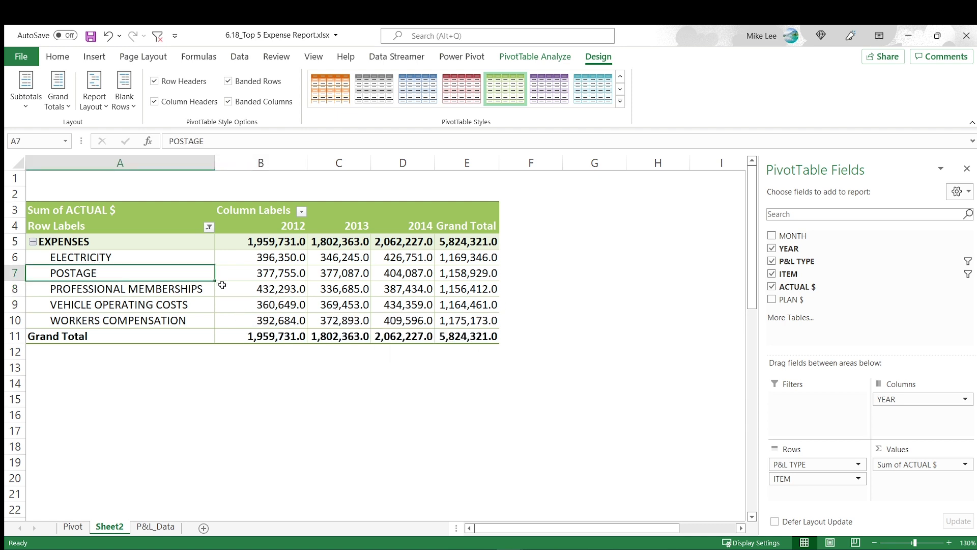
key("Right")
key("Right")
left_click_drag(290, 261, 391, 257)
left_click_drag(106, 260, 165, 314)
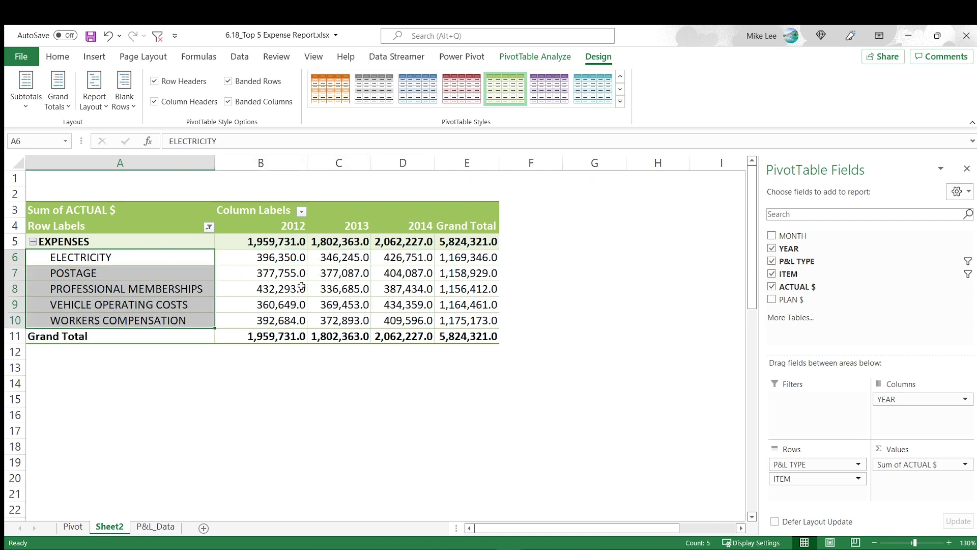
left_click_drag(279, 261, 275, 317)
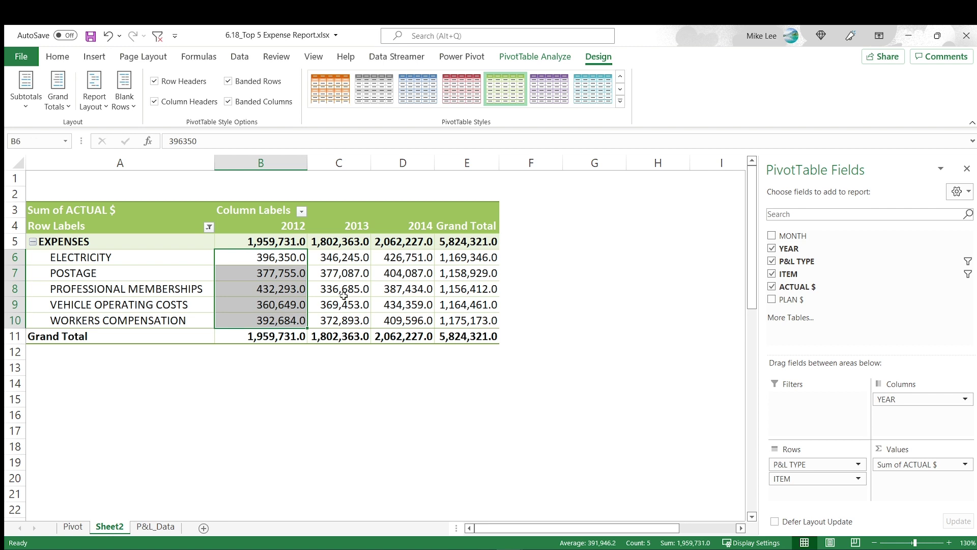
left_click(351, 292)
left_click_drag(344, 257, 340, 305)
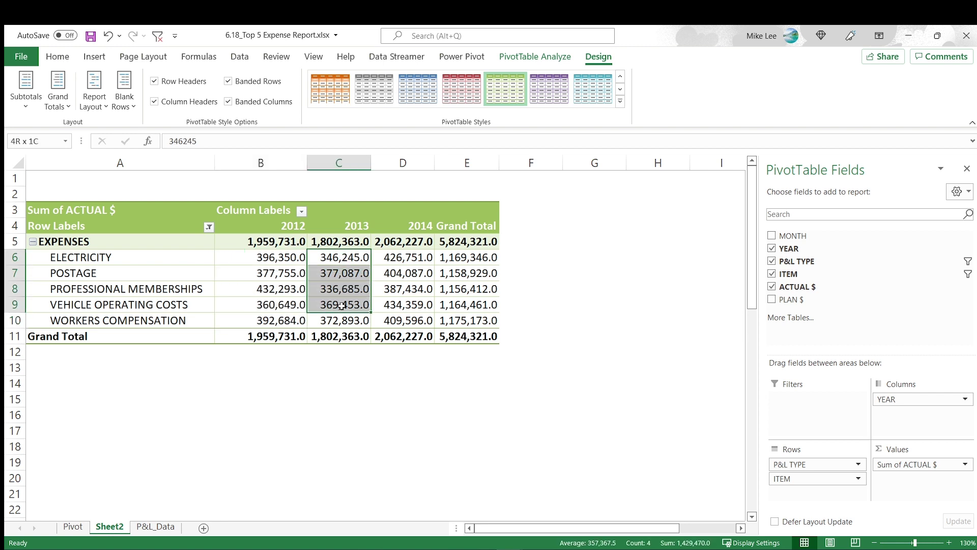
Step: Clear the filter from the P&L TYPE field in the row labels
left_click(208, 227)
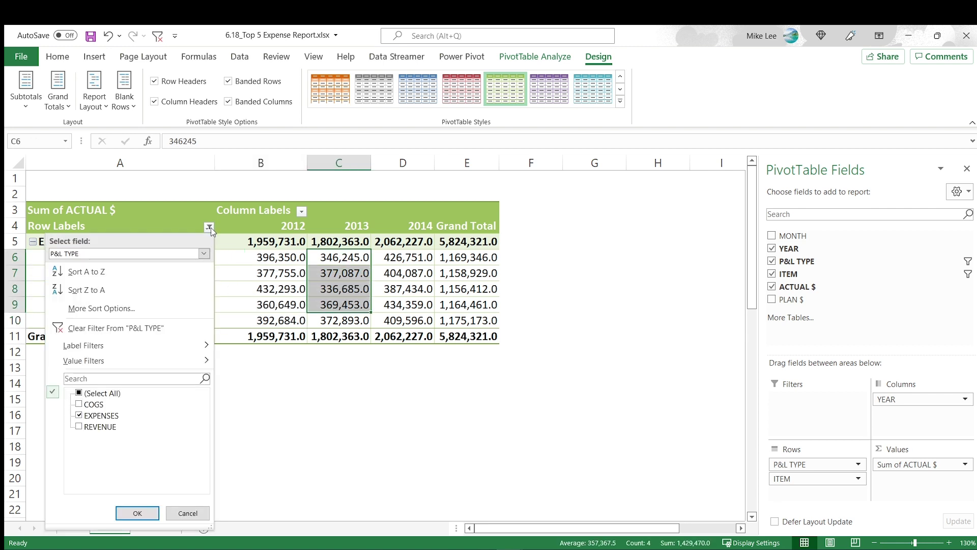
left_click(147, 328)
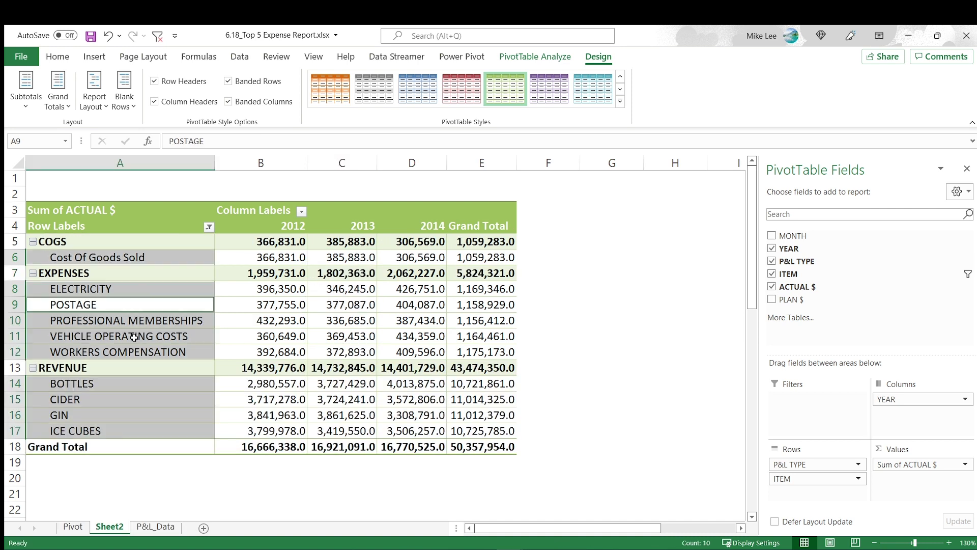
left_click(153, 305)
left_click(209, 227)
left_click(153, 253)
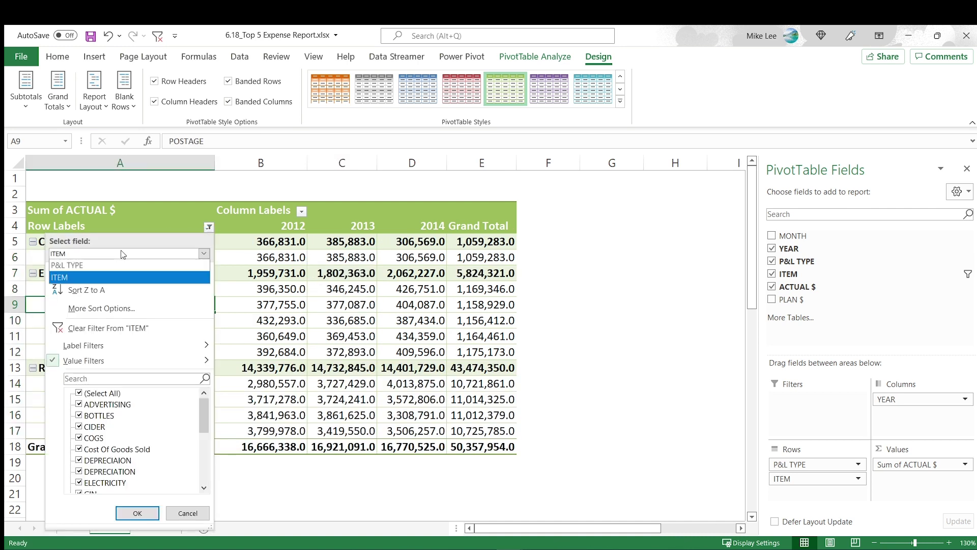
left_click(127, 265)
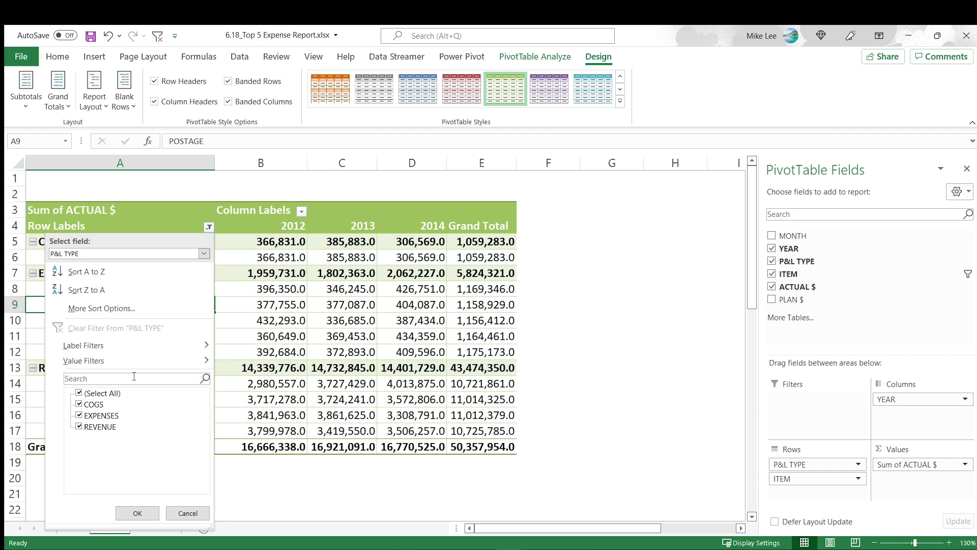
mouse_move(198, 364)
left_click(252, 533)
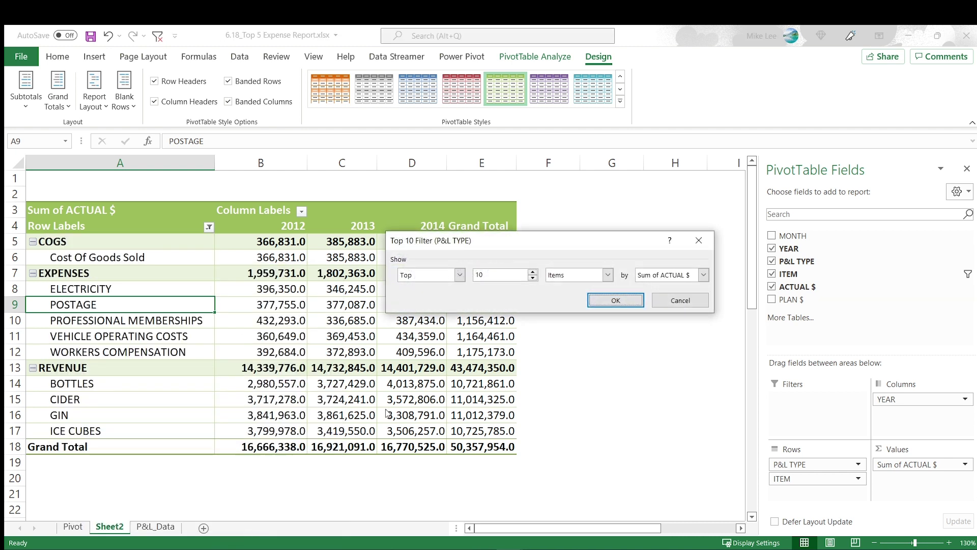
left_click(661, 301)
left_click(679, 304)
Step: Clear all remaining filters from the pivot table so every item is included
left_click(204, 231)
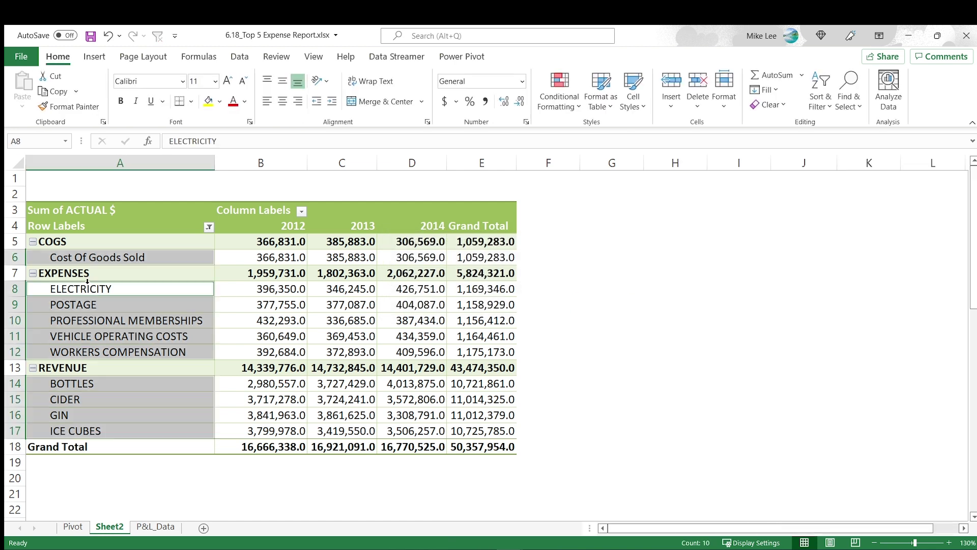
left_click(204, 225)
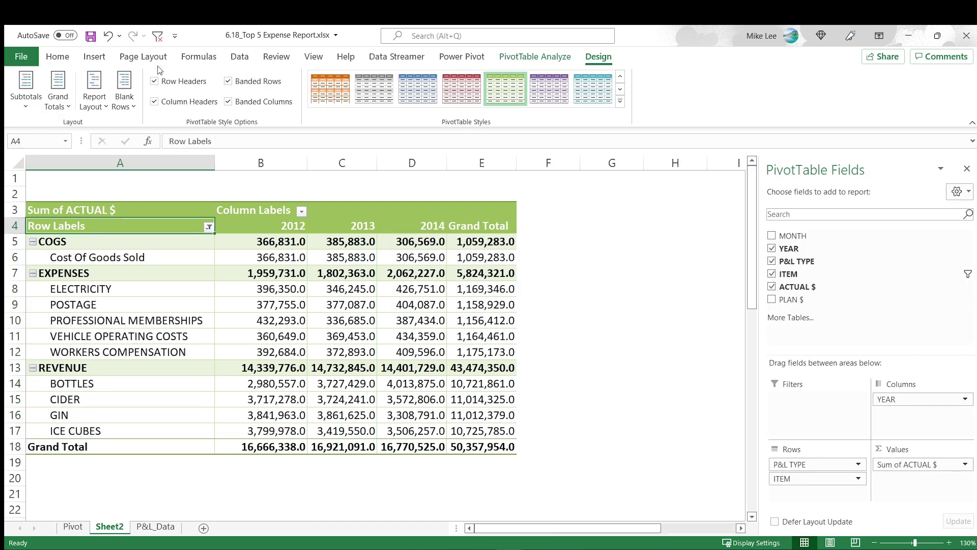
left_click(157, 38)
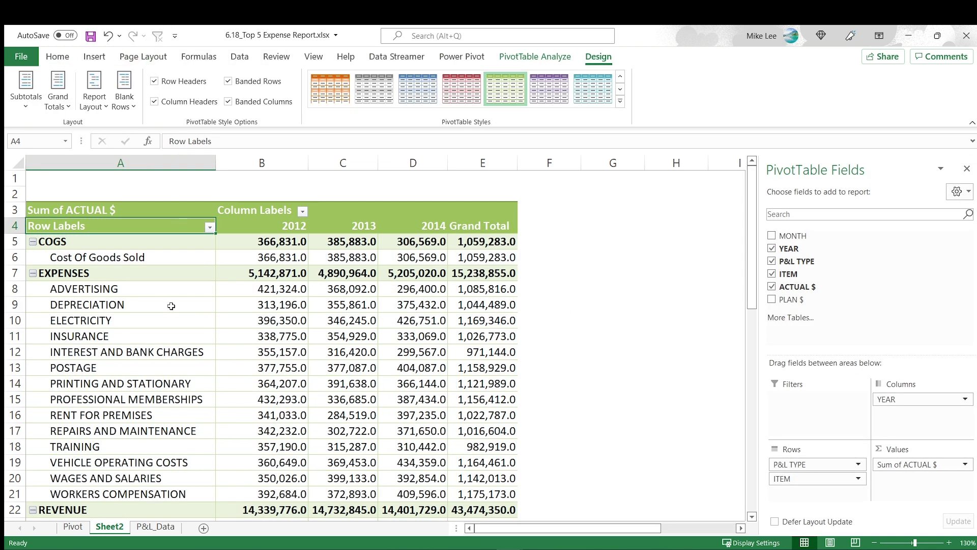
Step: Review the unfiltered pivot table from the COGS and EXPENSES items down to REVENUE and the Grand Total
left_click(166, 336)
scroll(166, 407, "down", 3)
scroll(166, 407, "up", 3)
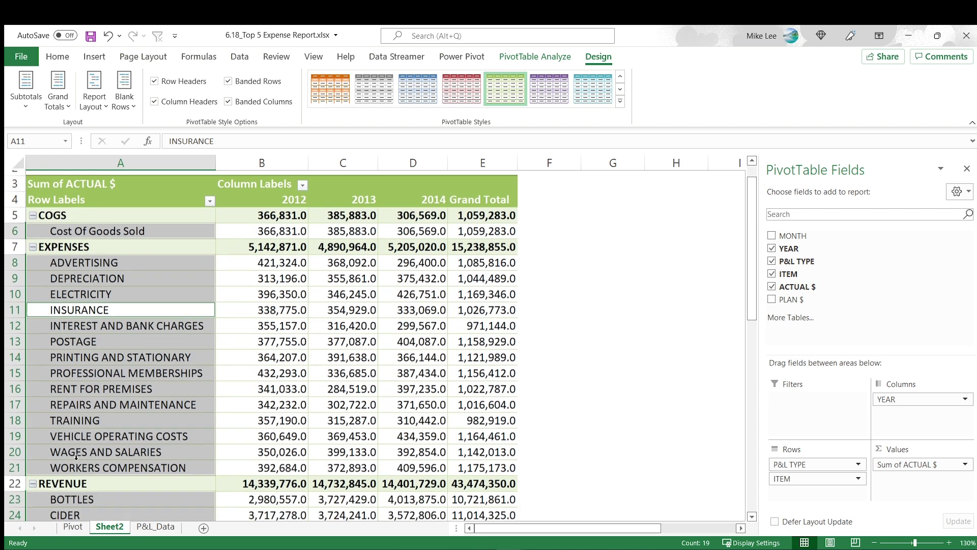
left_click(66, 464)
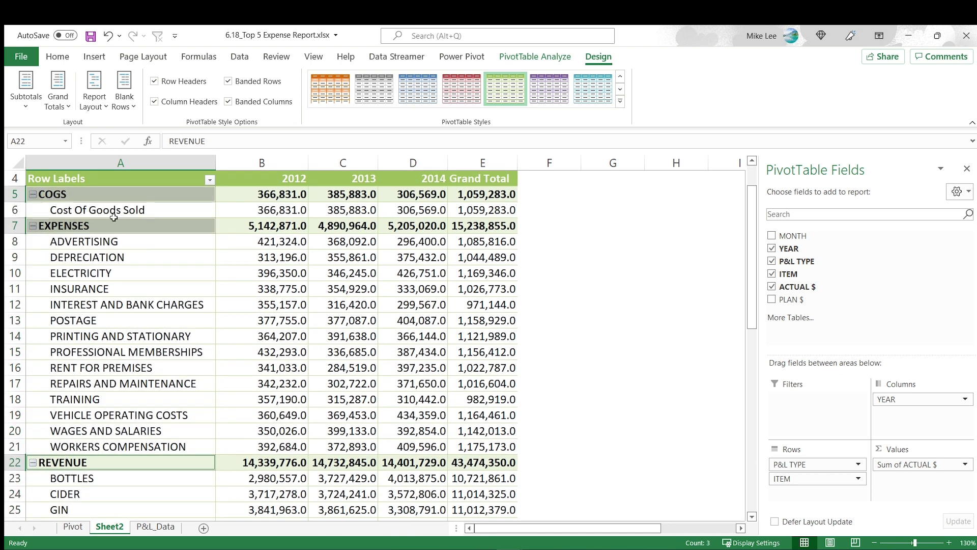
scroll(79, 324, "down", 3)
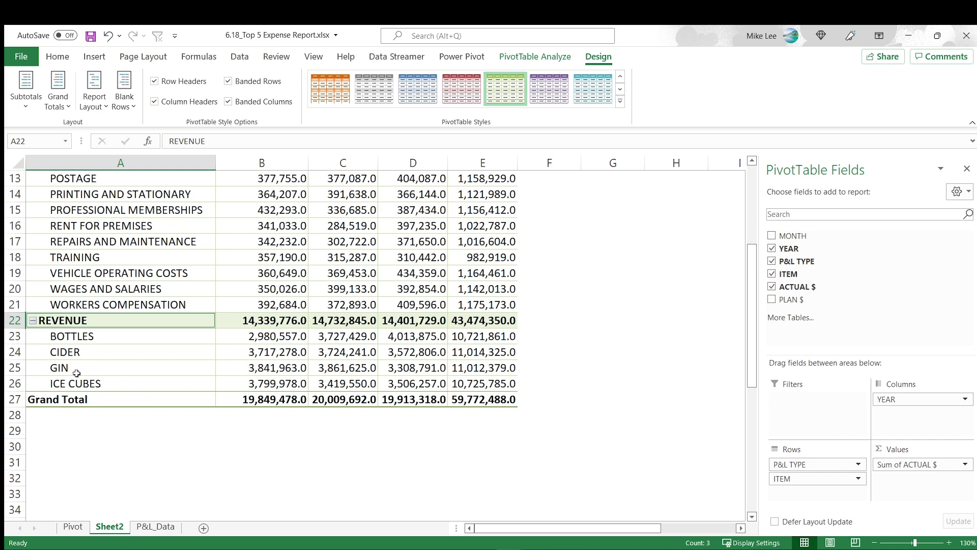
scroll(77, 372, "up", 4)
left_click(152, 307)
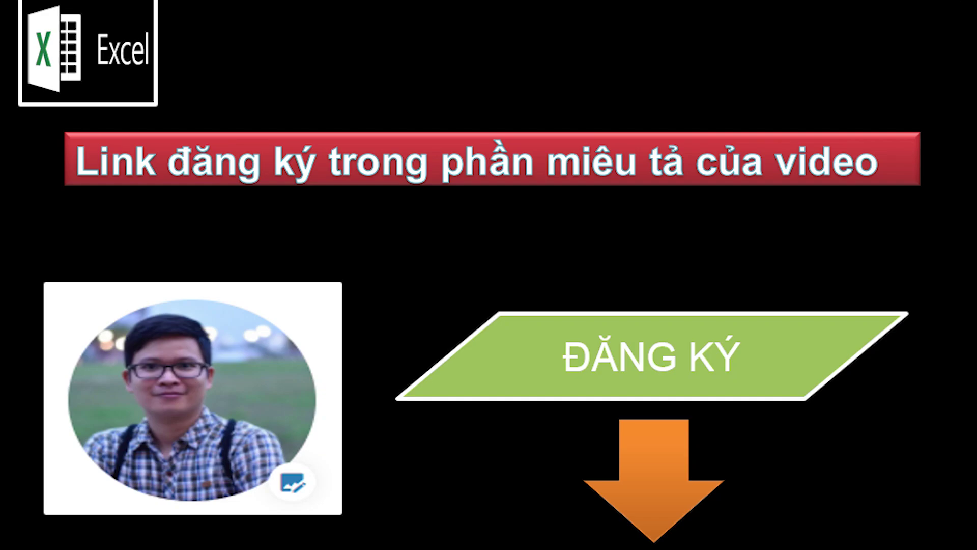